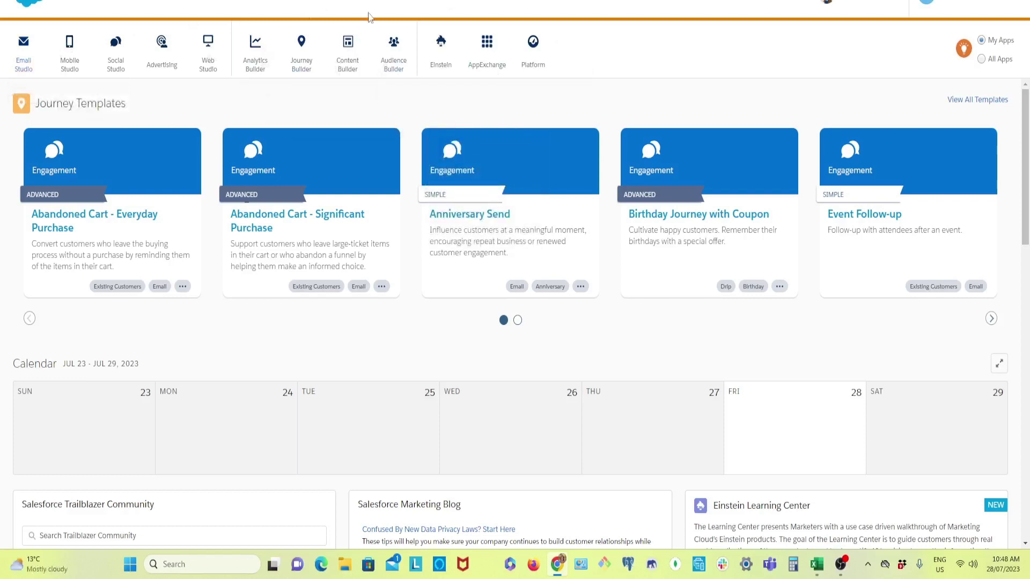
# - Open the data extensions in Email Studio and go to the account owner's personal test folder
pyautogui.moveTo(15, 102)
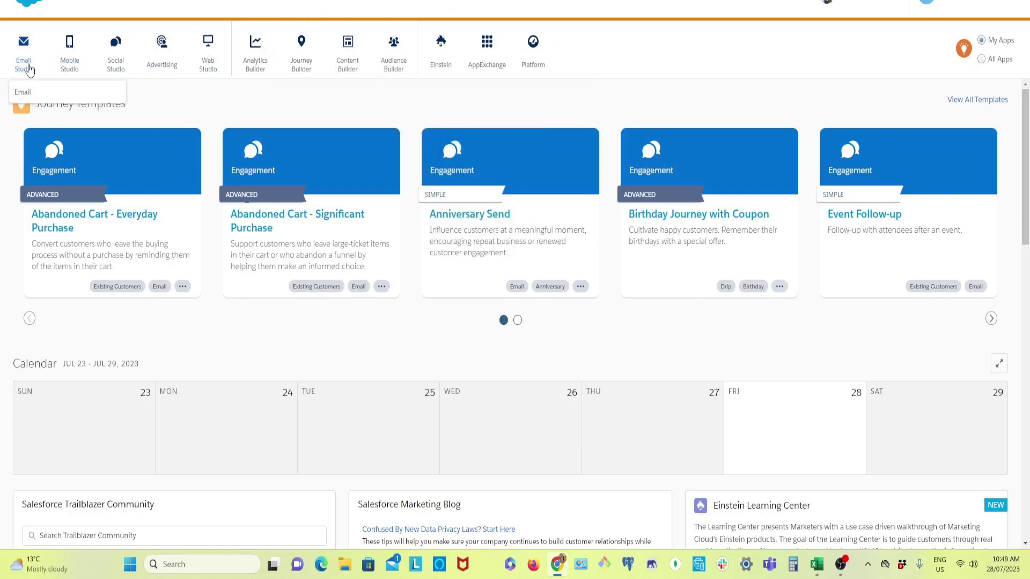
pyautogui.click(22, 95)
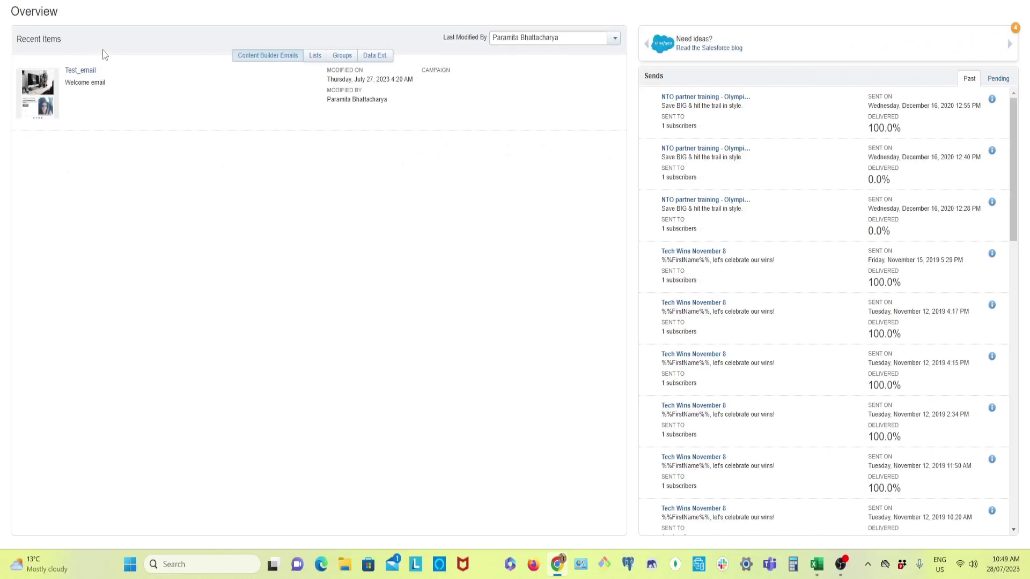
pyautogui.moveTo(172, 3)
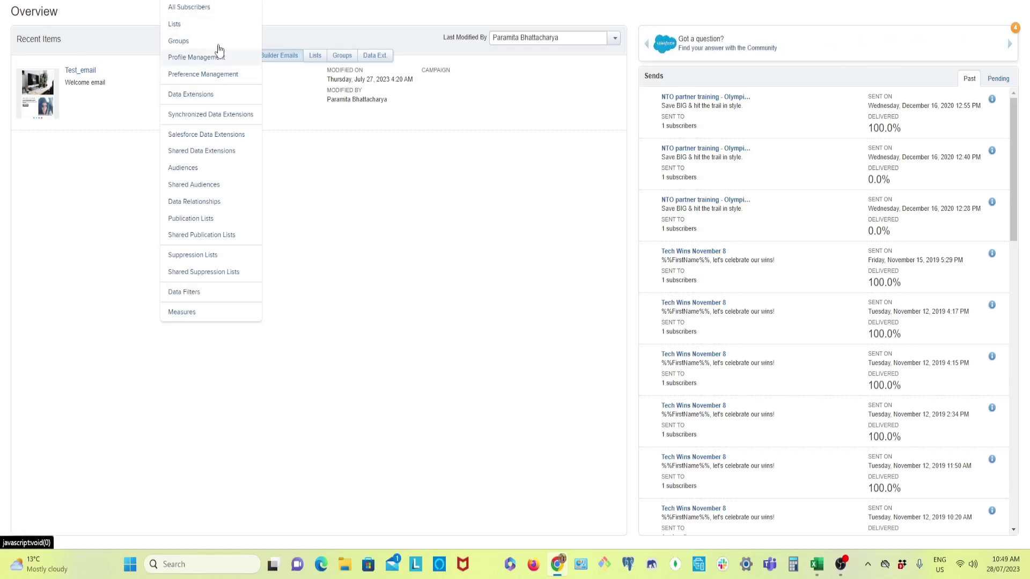
pyautogui.moveTo(259, 309)
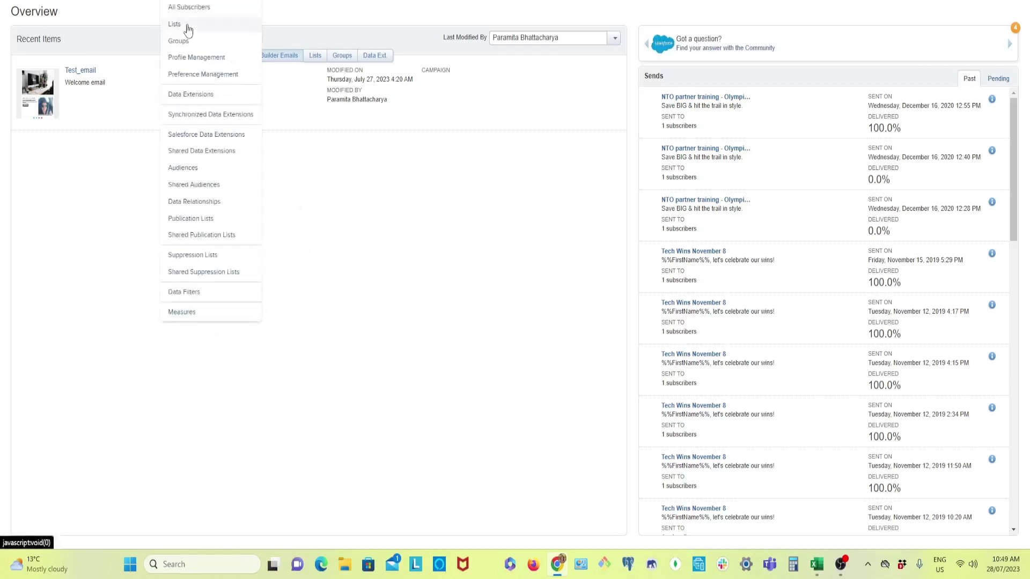
pyautogui.click(194, 100)
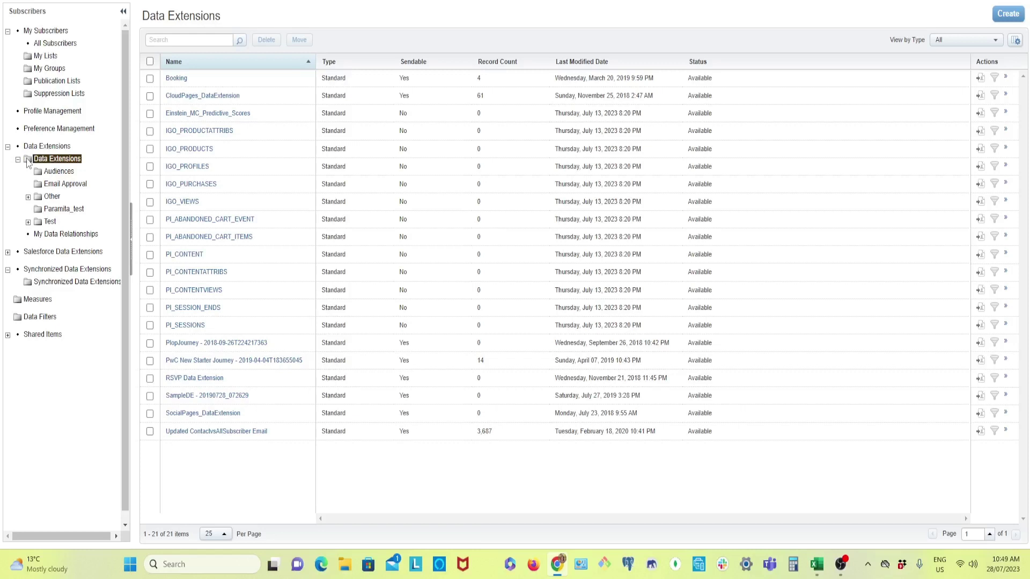
pyautogui.click(63, 210)
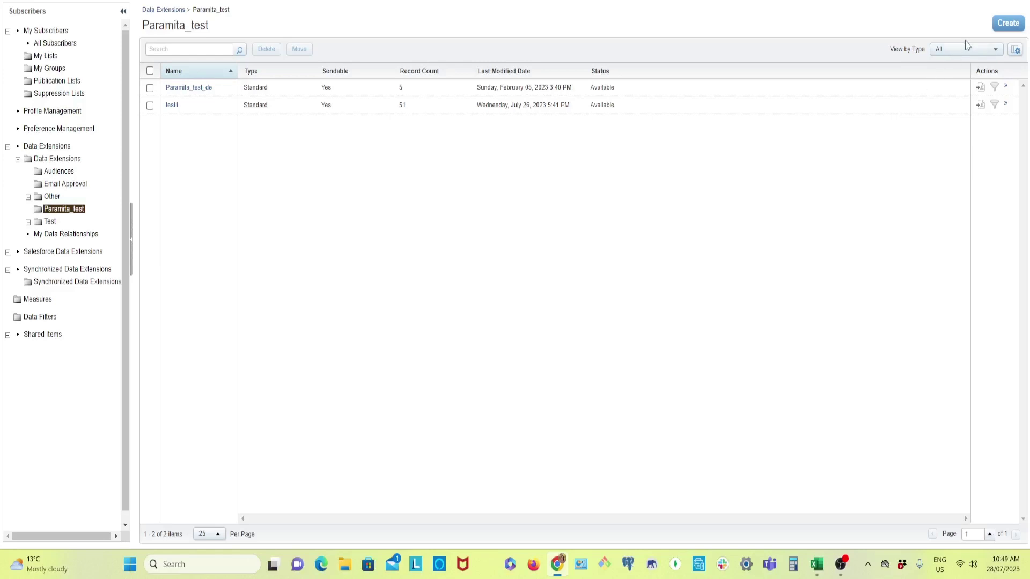
# - Start a new Standard Data Extension in this folder with the creation method Create from New
pyautogui.click(1011, 27)
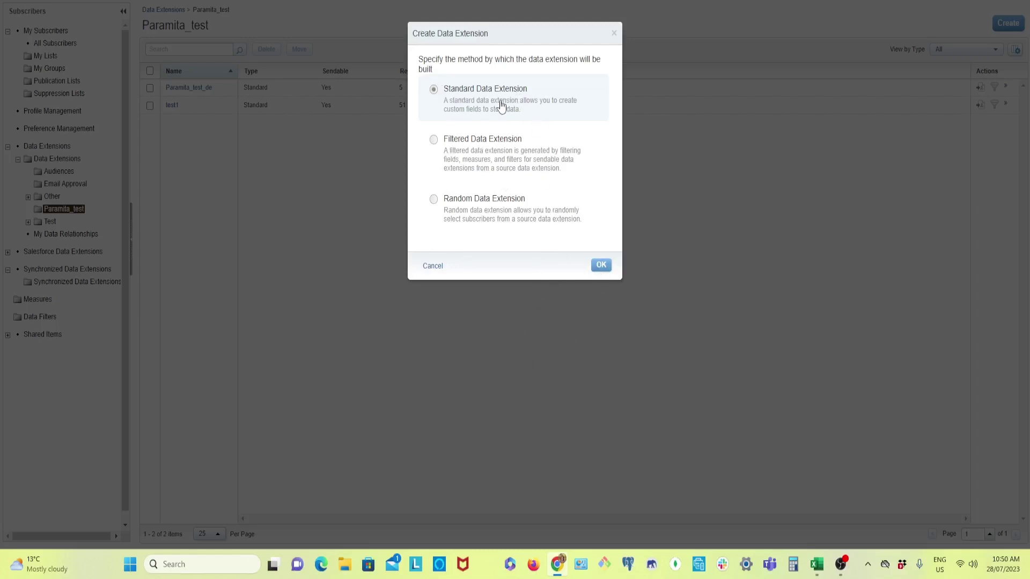
pyautogui.click(600, 265)
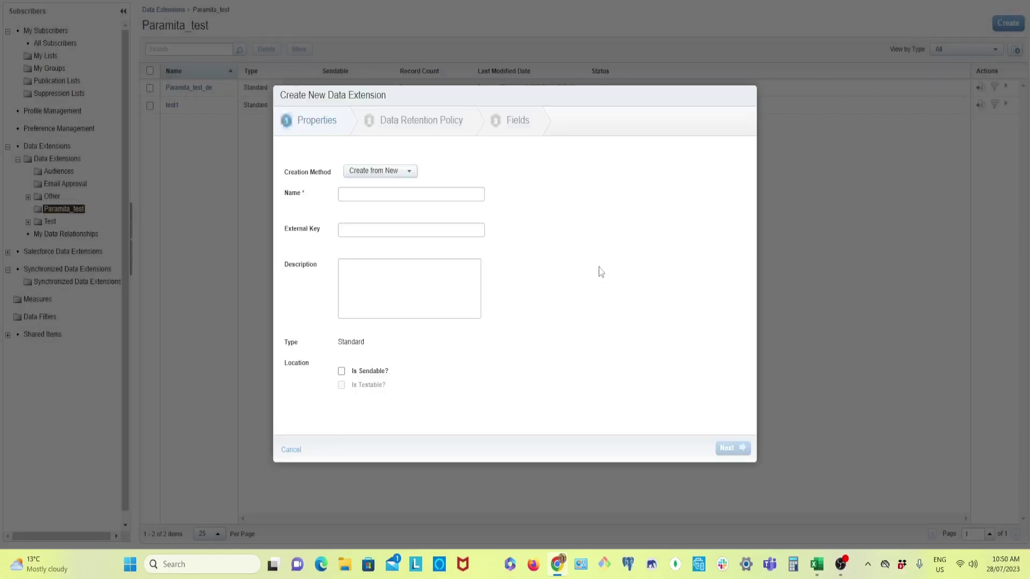
pyautogui.click(410, 175)
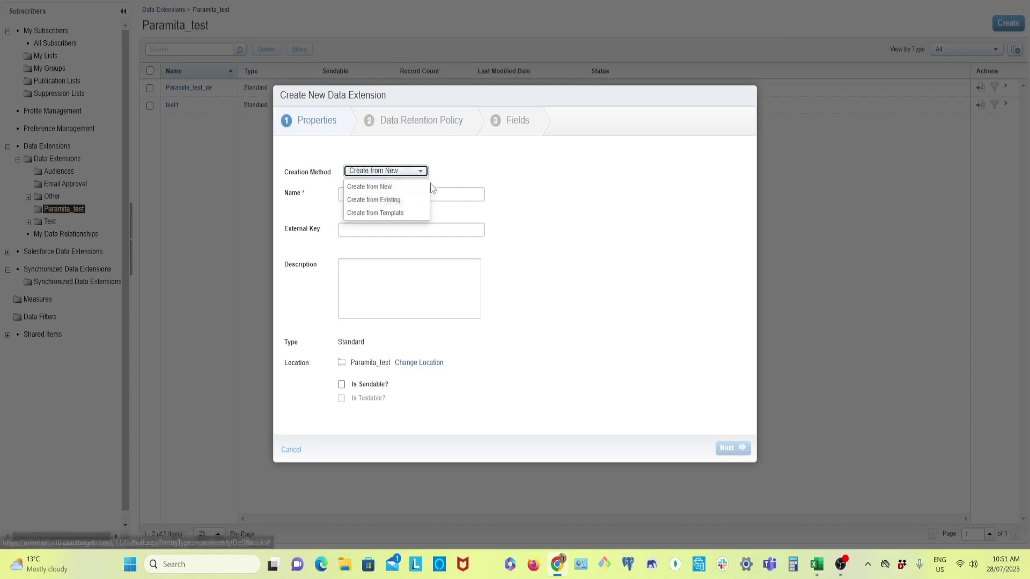
pyautogui.click(368, 188)
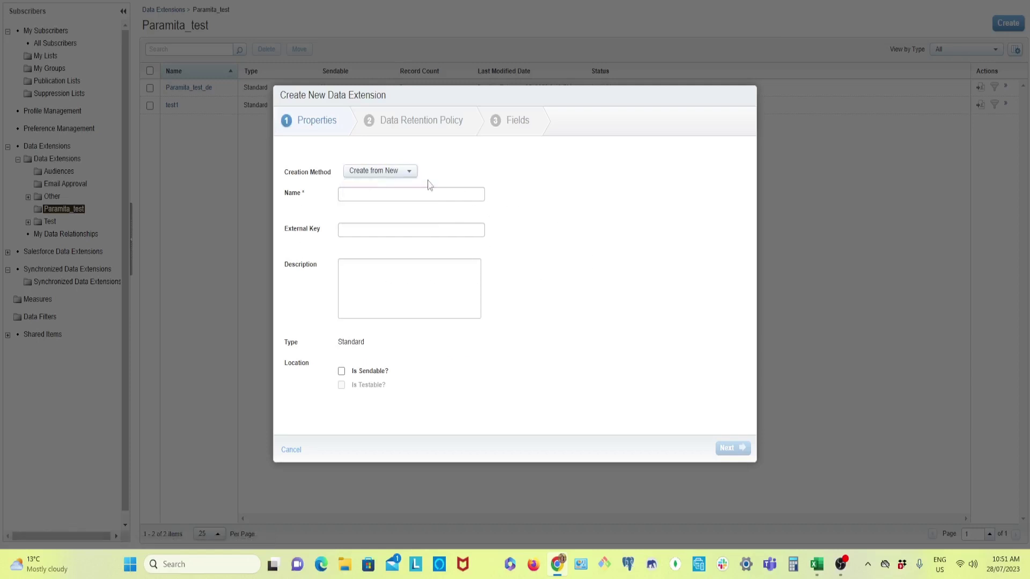
# - Name the new data extension MyFirstDE, leaving the external key and description blank
pyautogui.click(372, 195)
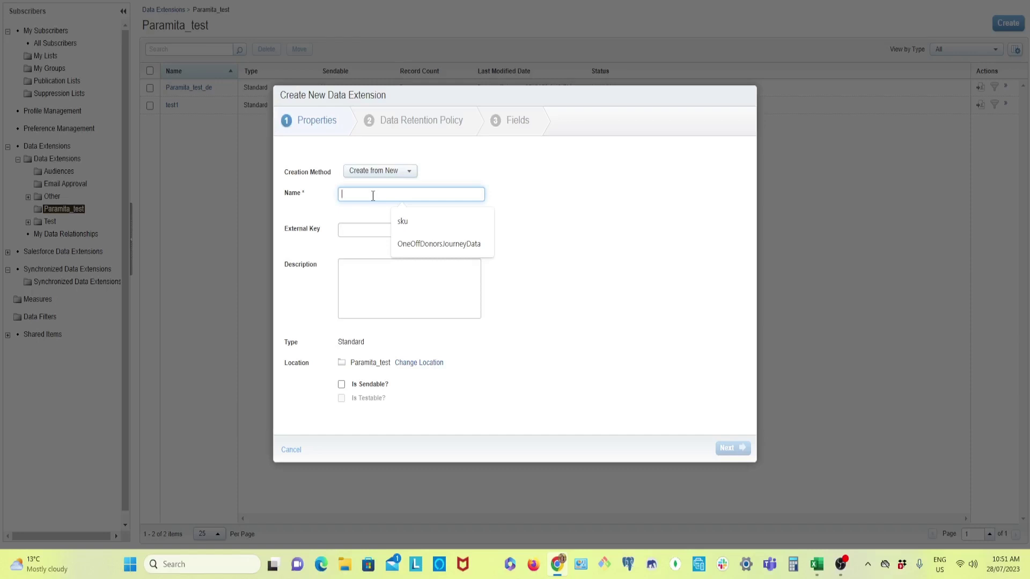
pyautogui.write('My')
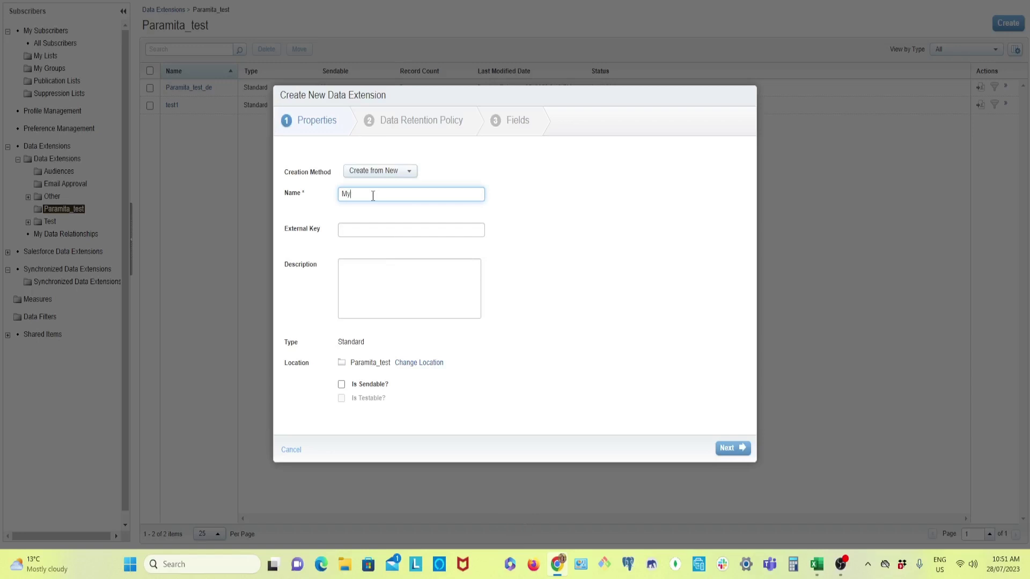
pyautogui.write('Fil')
pyautogui.write('stDE')
pyautogui.click(345, 231)
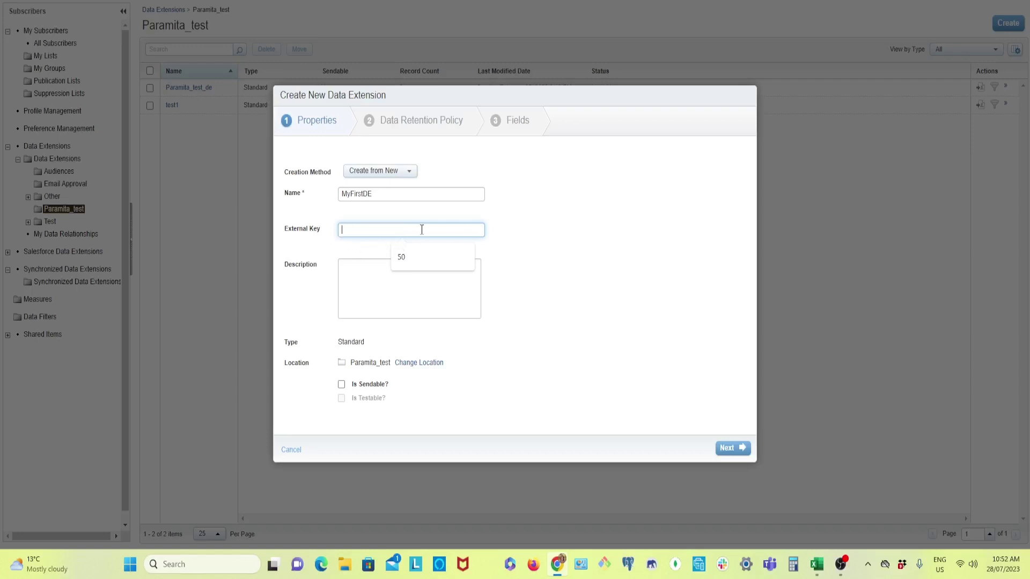
pyautogui.click(536, 232)
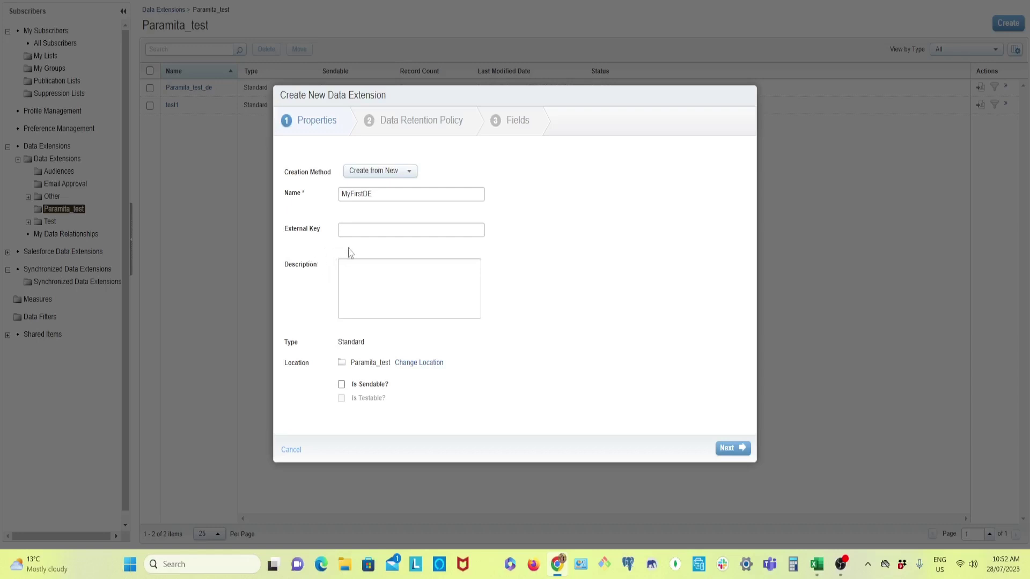
pyautogui.click(368, 280)
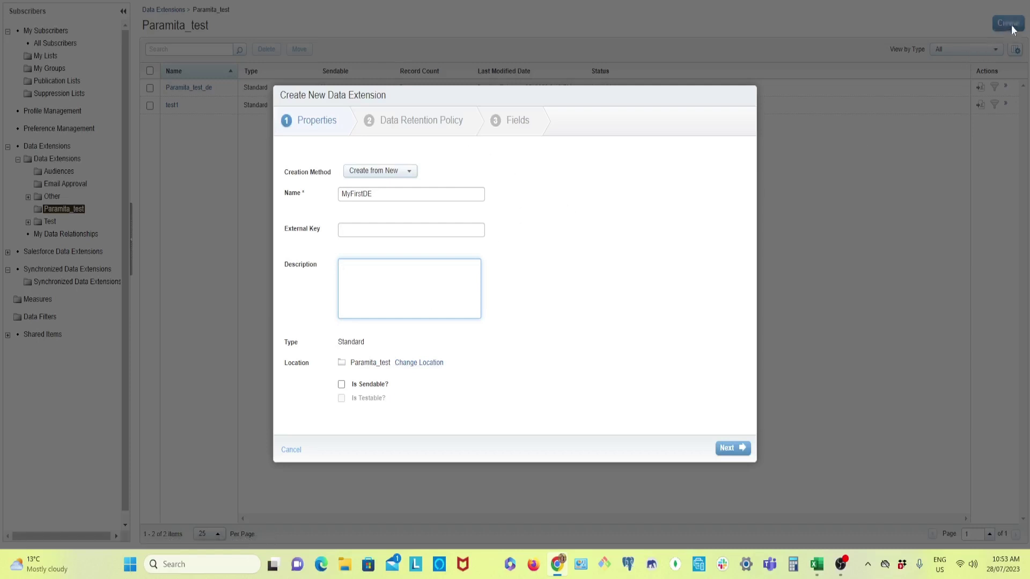
# - Keep the current folder location, make the data extension sendable and continue to the data retention policy
pyautogui.click(412, 365)
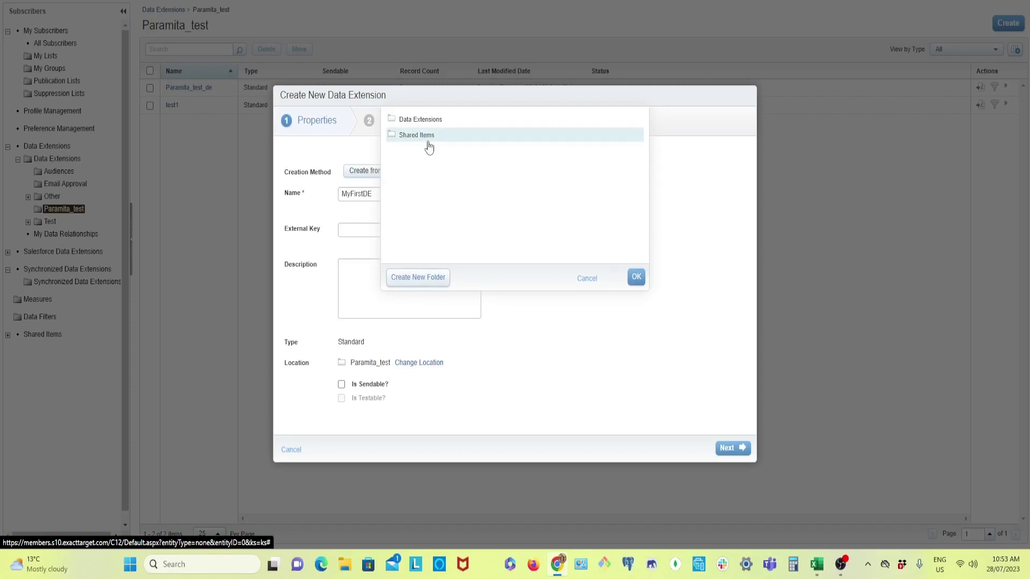
pyautogui.click(587, 279)
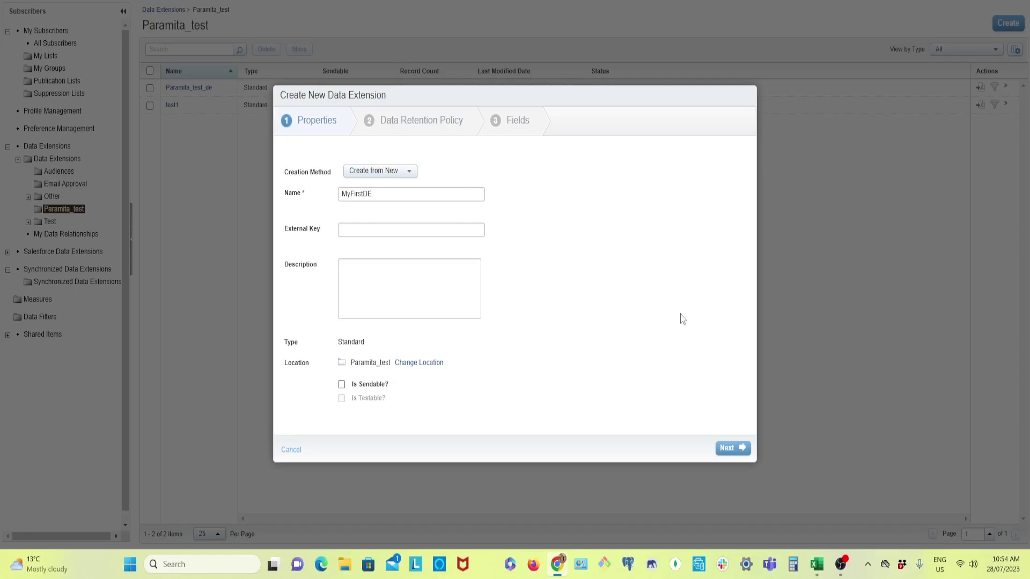
pyautogui.click(342, 386)
pyautogui.click(732, 449)
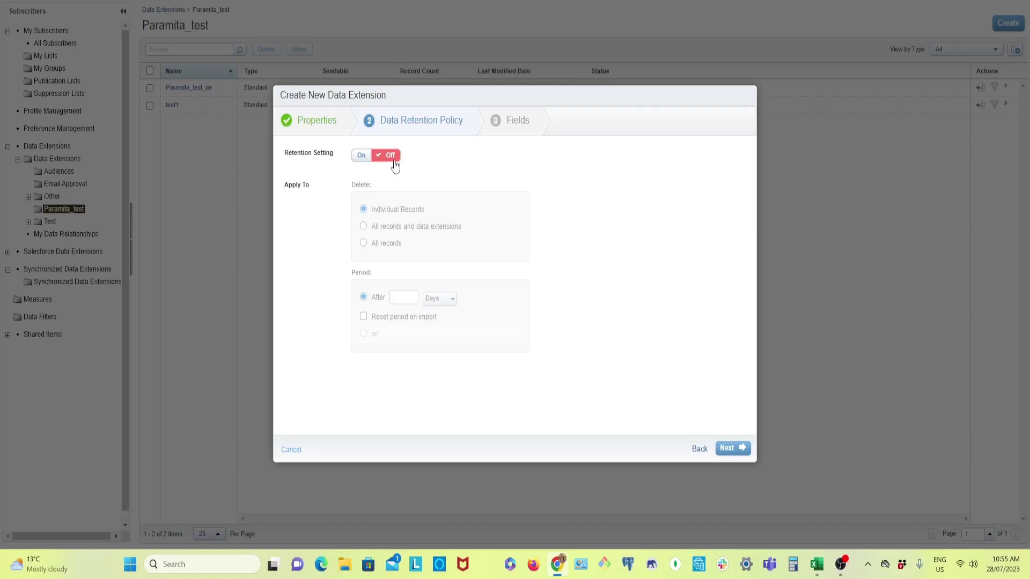
pyautogui.click(361, 156)
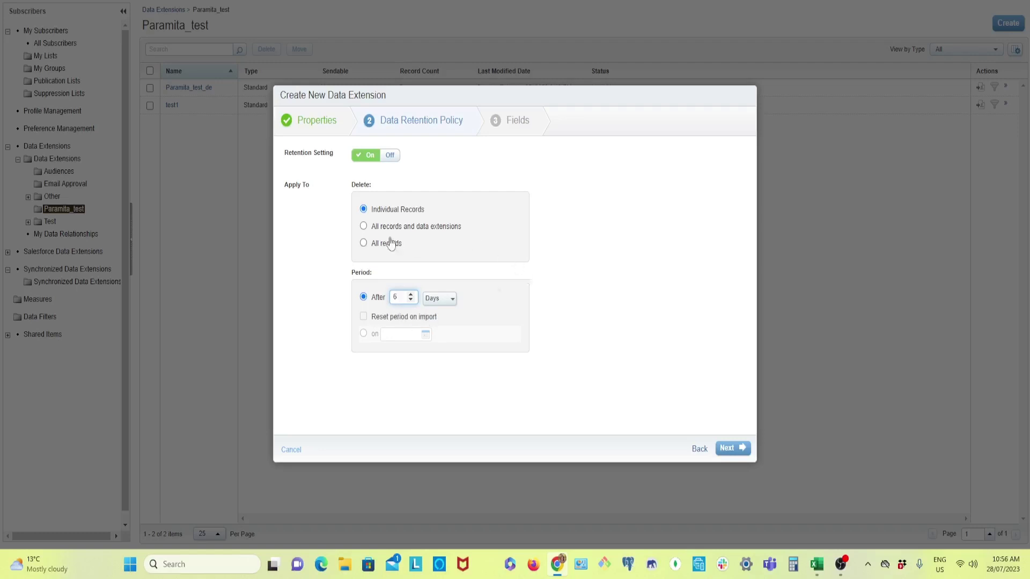
pyautogui.click(363, 227)
pyautogui.click(364, 245)
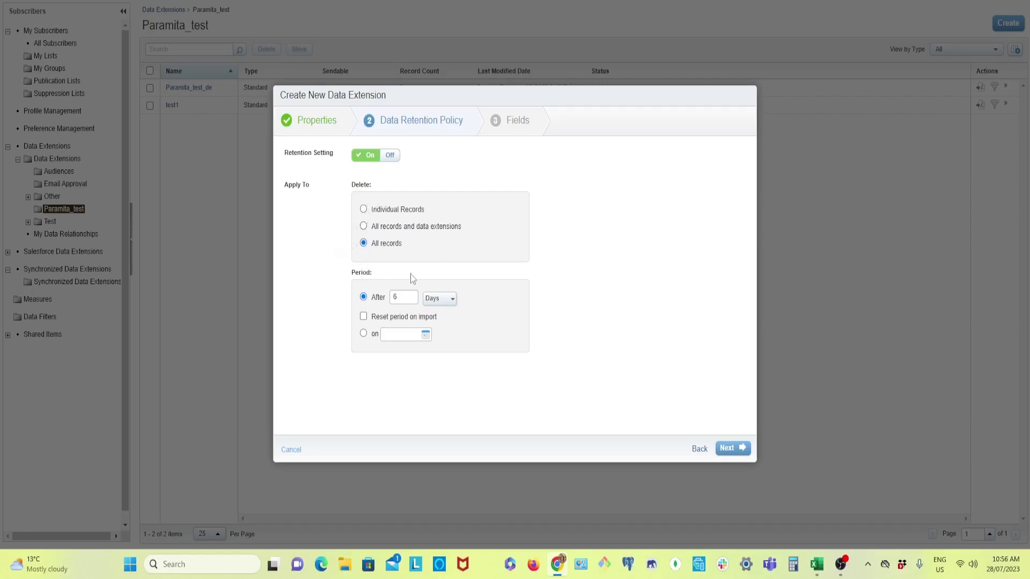
pyautogui.click(363, 210)
pyautogui.click(401, 298)
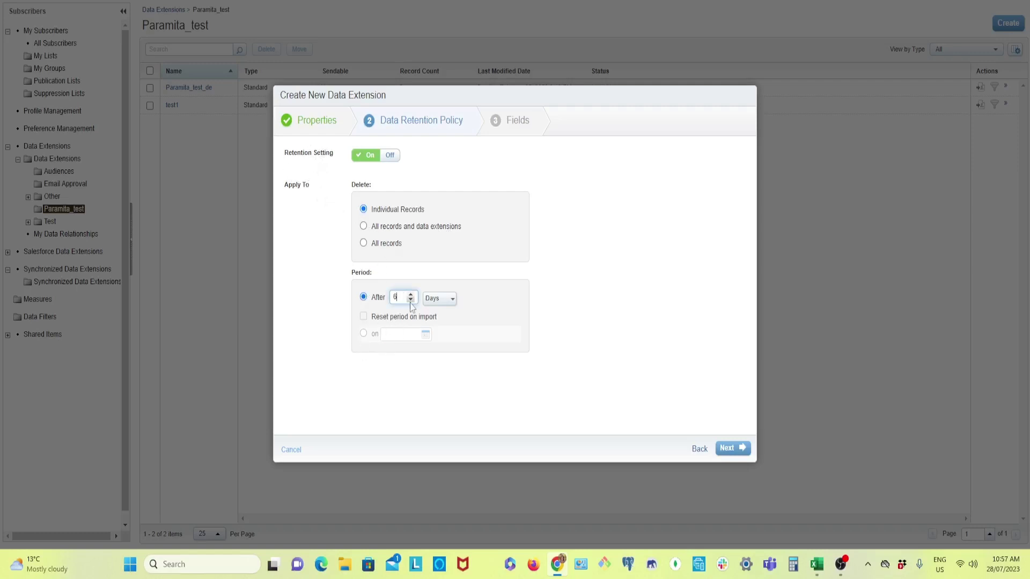
pyautogui.click(452, 301)
pyautogui.click(445, 314)
pyautogui.click(390, 156)
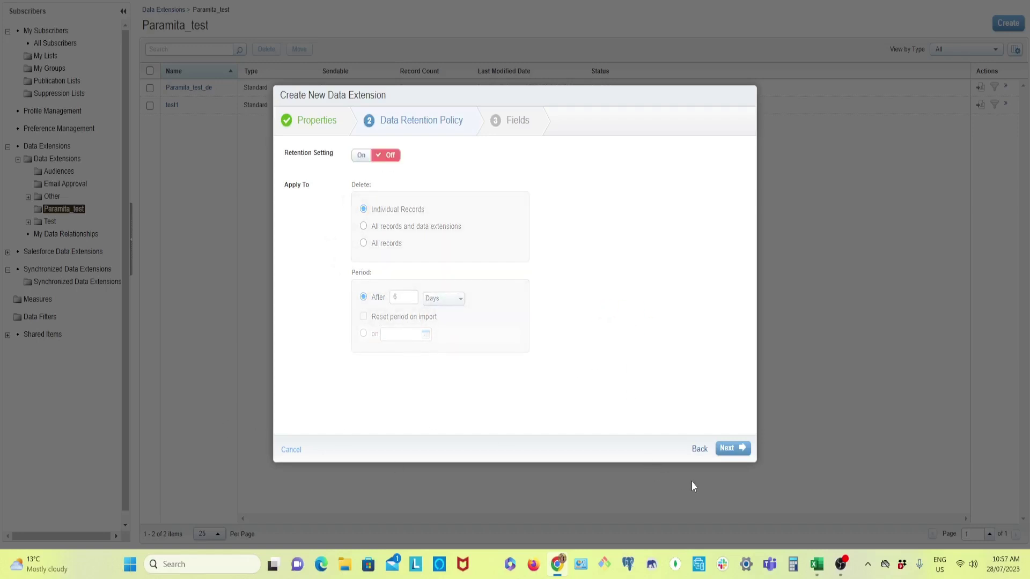
# - Continue from the retention policy to the field definitions and name the first field CUST_ID
pyautogui.click(730, 449)
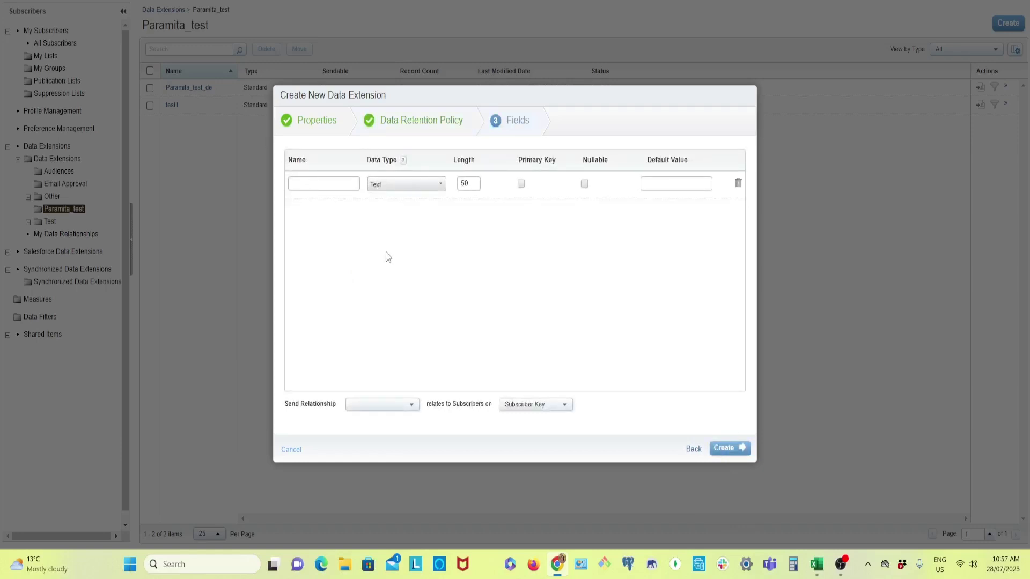
pyautogui.click(317, 188)
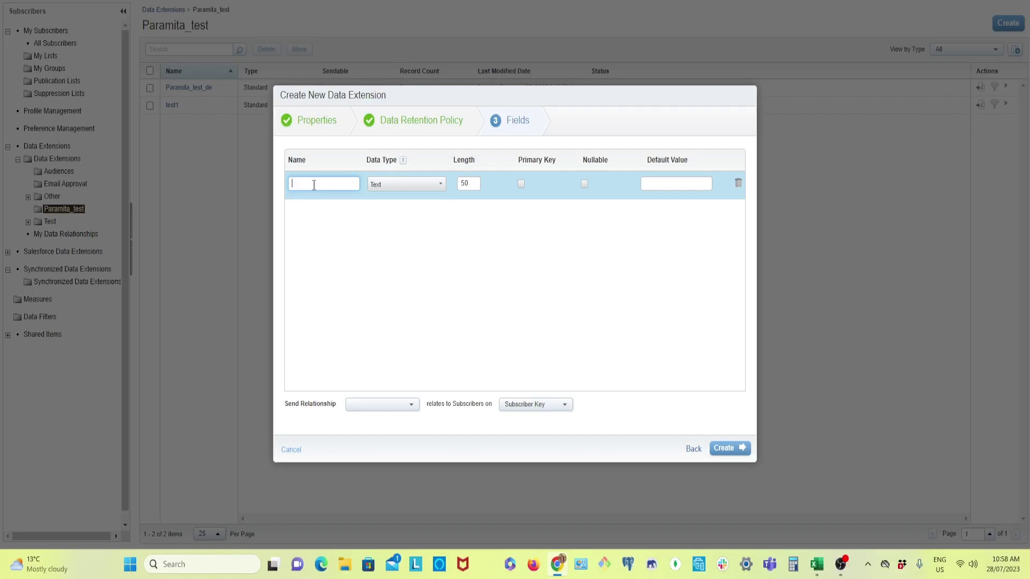
pyautogui.write('CU')
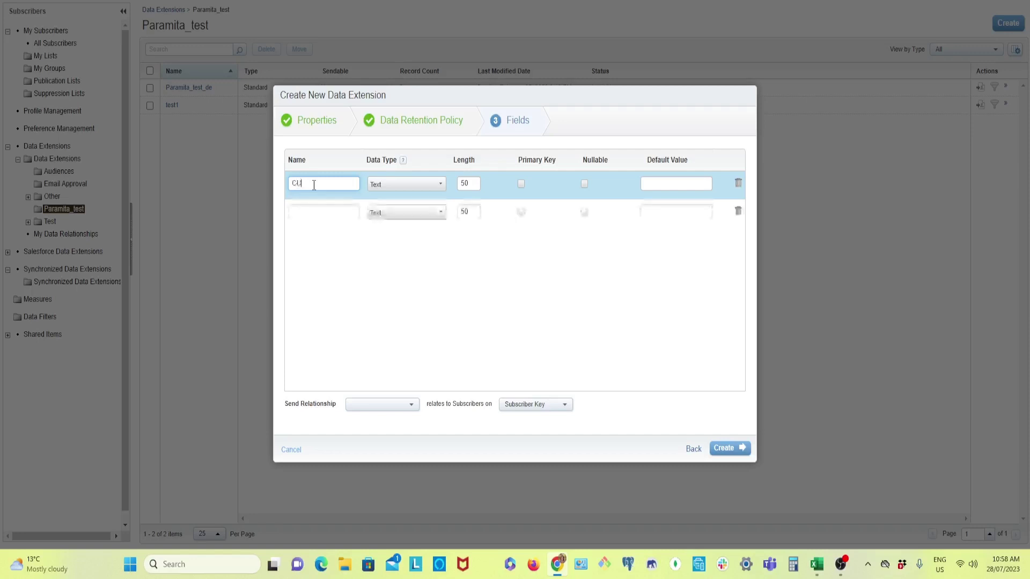
pyautogui.write('ST_')
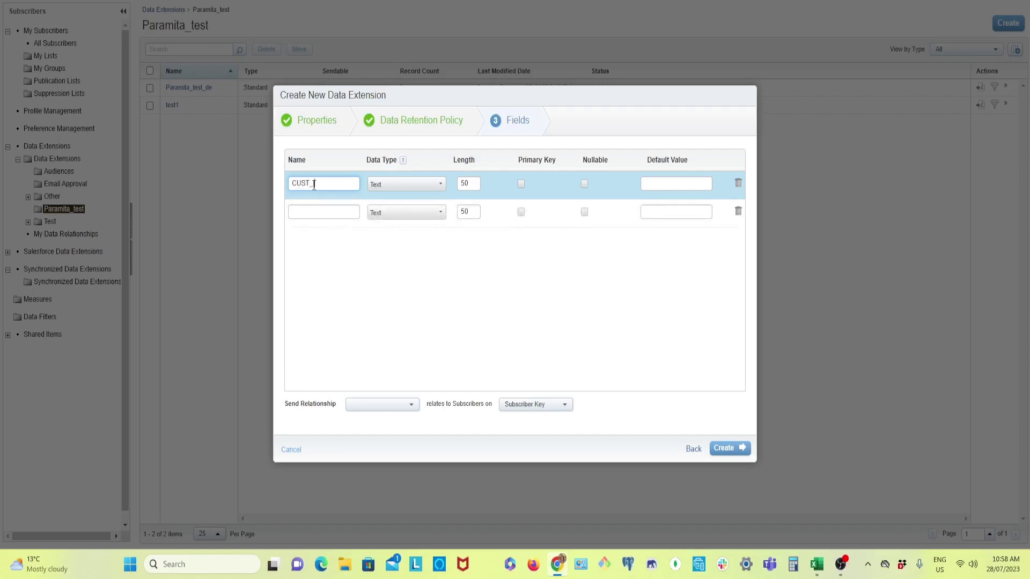
pyautogui.write('ID')
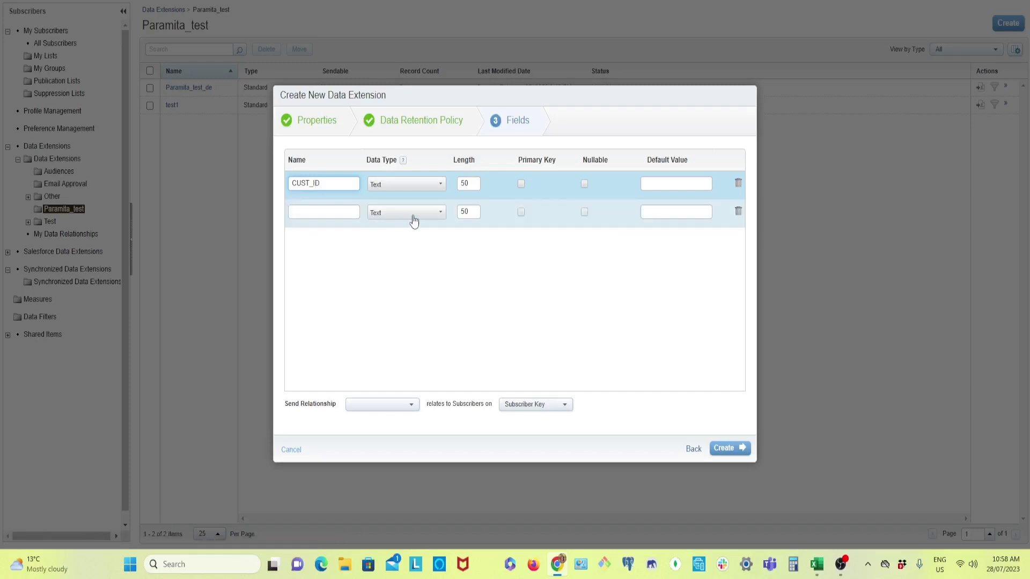
# - Review the data types available for the CUST_ID field and its length setting
pyautogui.click(439, 186)
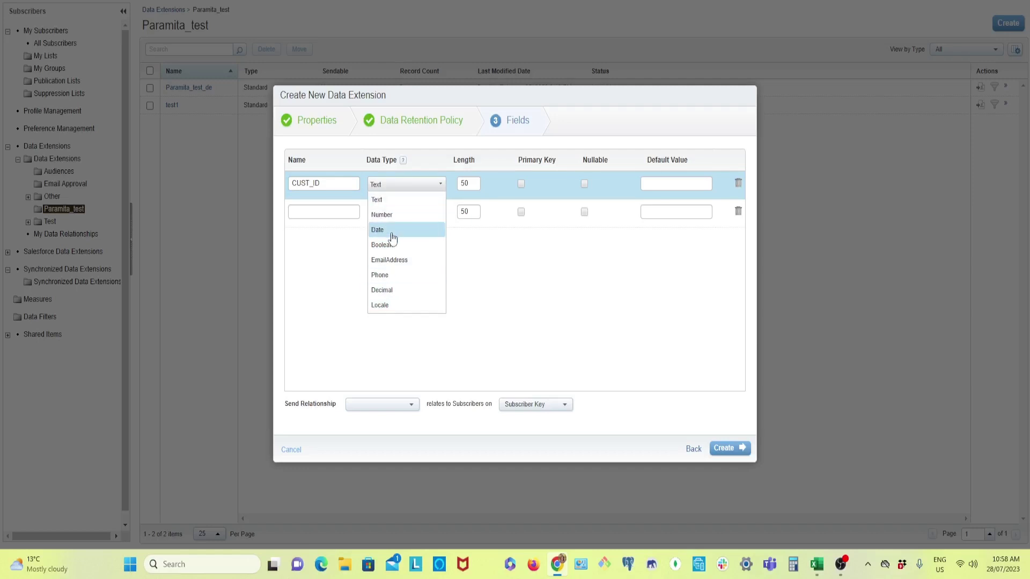
pyautogui.click(395, 190)
pyautogui.click(444, 185)
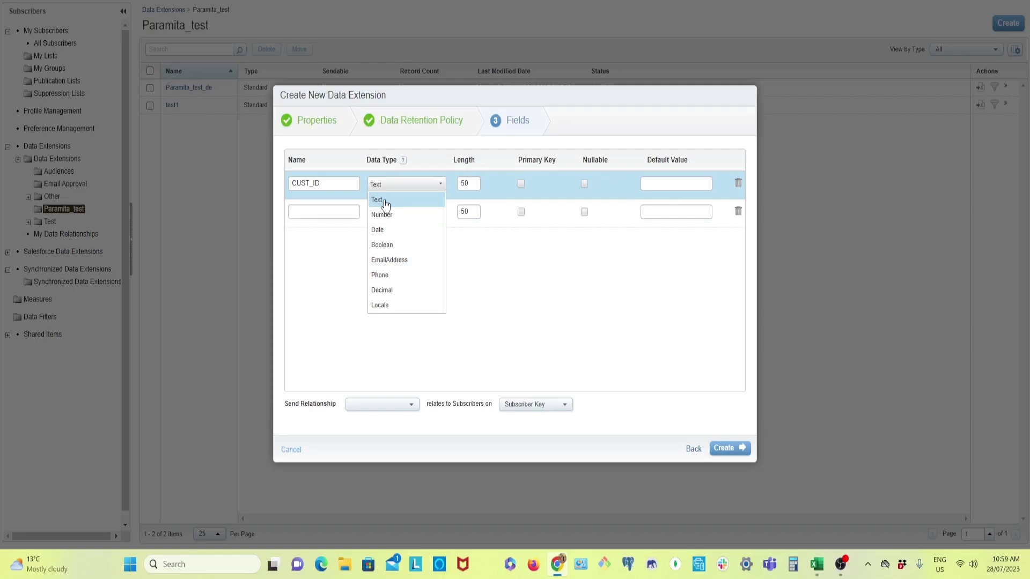
pyautogui.click(391, 317)
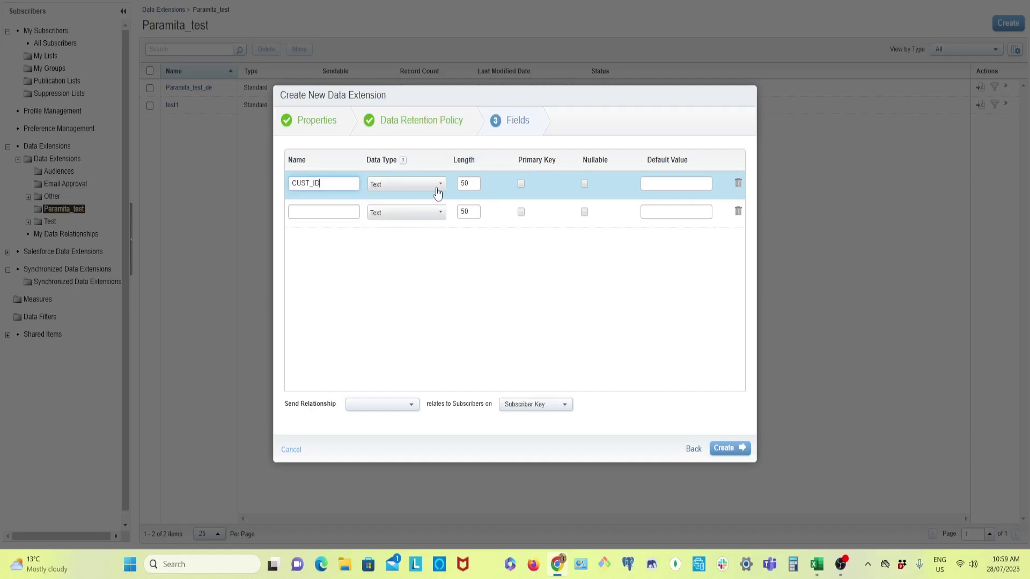
pyautogui.click(472, 183)
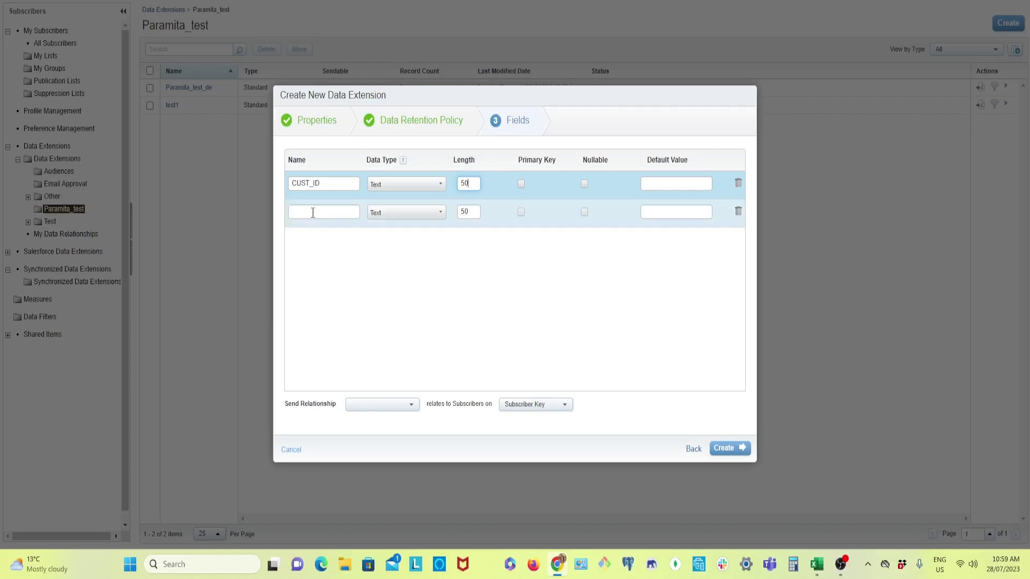
# - Add a second text field named First_name to the data extension
pyautogui.click(313, 213)
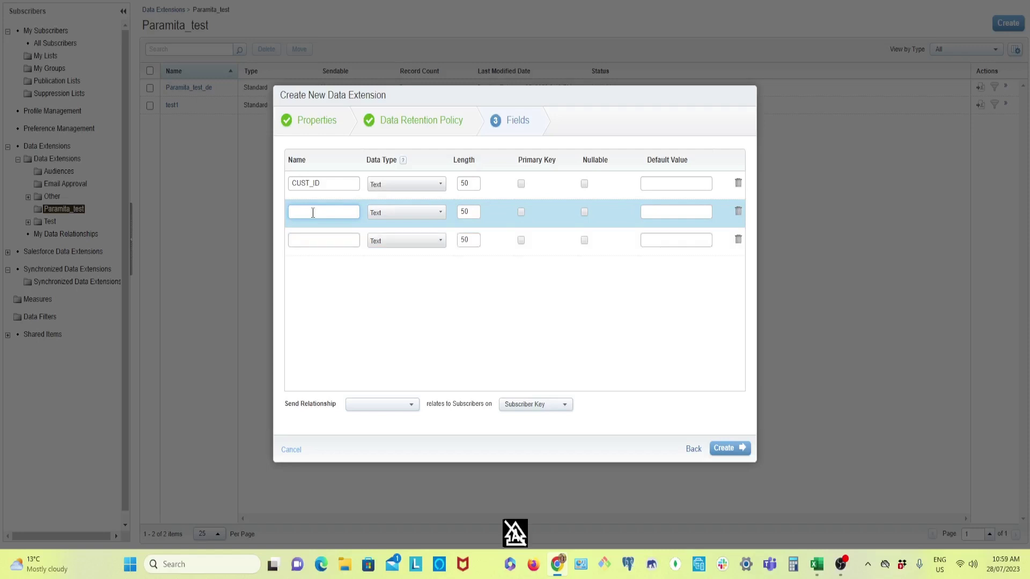
pyautogui.write('fIRST')
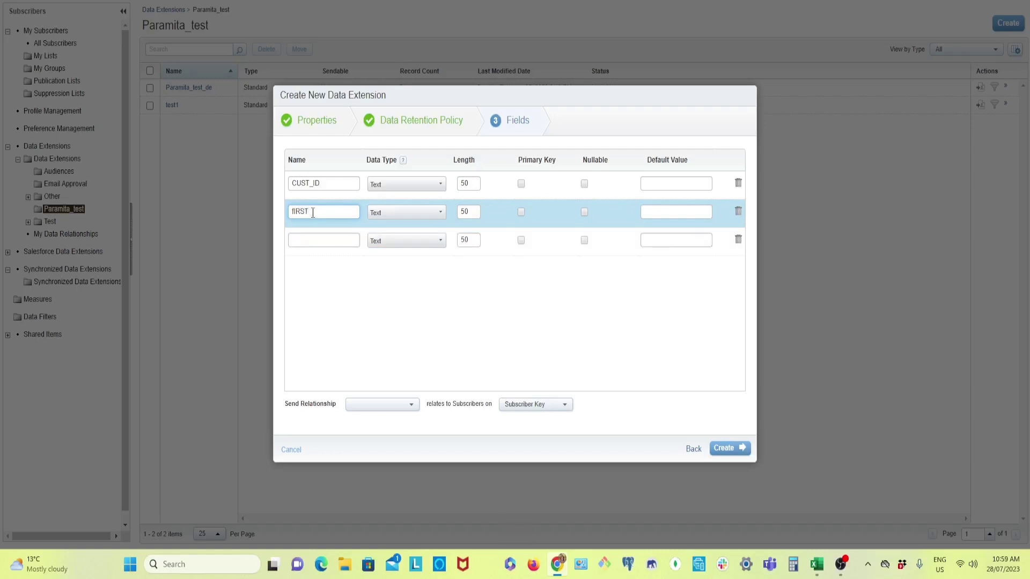
pyautogui.press('BackSpace')
pyautogui.press('BackSpace')
pyautogui.press('BackSpace')
pyautogui.press('BackSpace')
pyautogui.press('BackSpace')
pyautogui.press('BackSpace')
pyautogui.write('First_name')
# - Rename the first field from all capitals to Cust_id
pyautogui.click(326, 184)
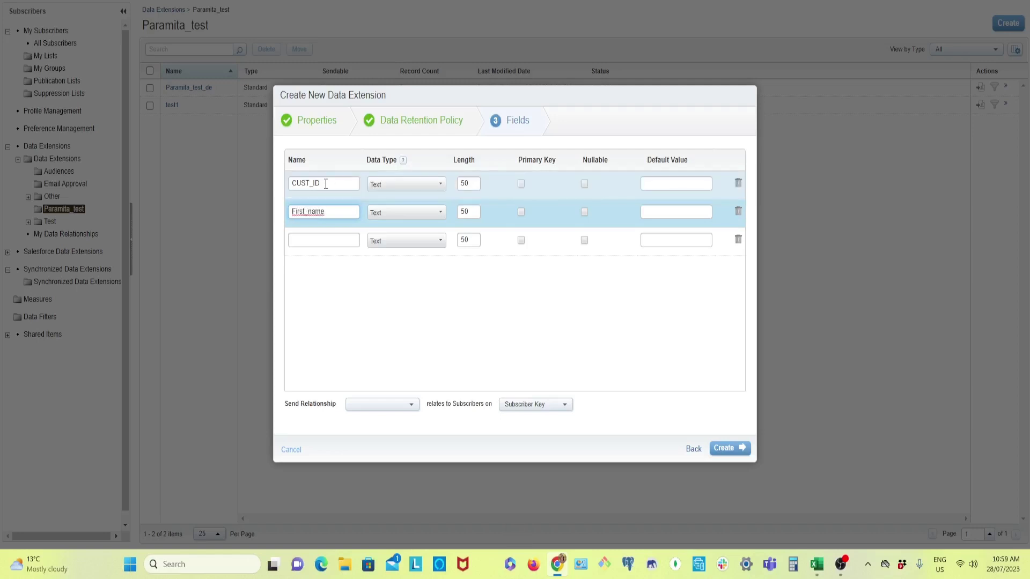
pyautogui.press('BackSpace')
pyautogui.press('BackSpace')
pyautogui.press('BackSpace')
pyautogui.press('BackSpace')
pyautogui.press('BackSpace')
pyautogui.press('BackSpace')
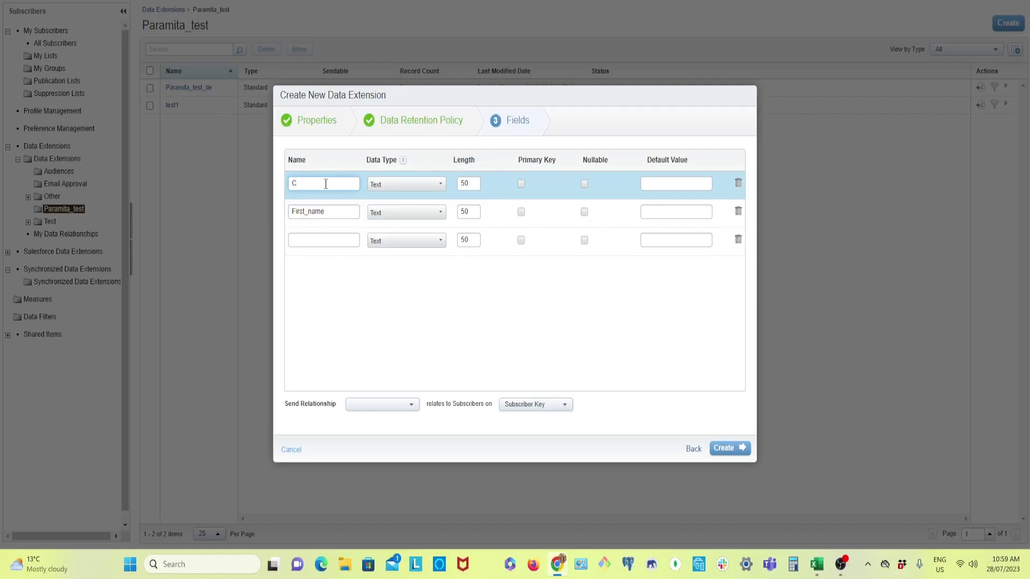
pyautogui.write('ust_id')
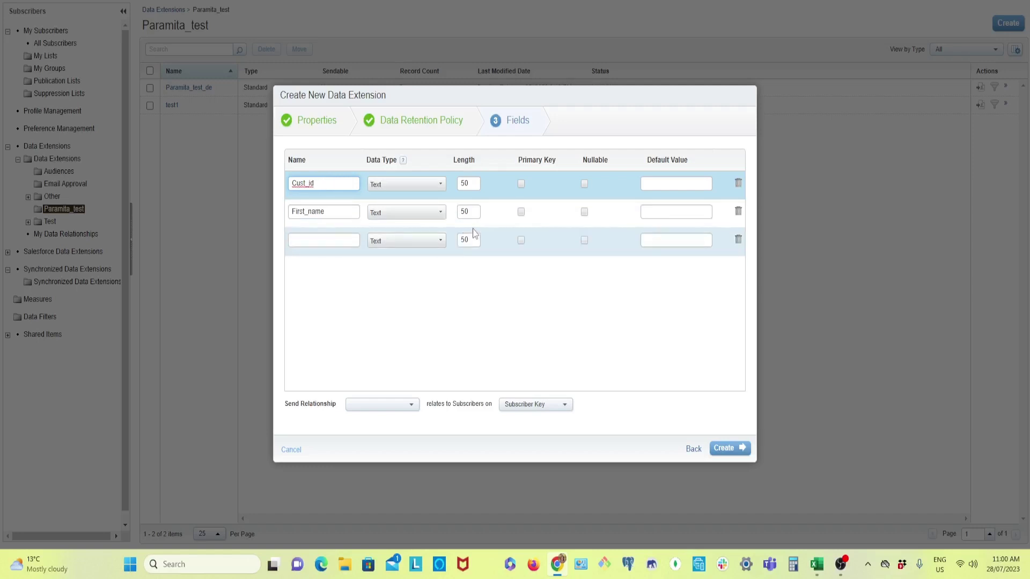
# - Add a third text field named Last_name to the data extension
pyautogui.click(319, 241)
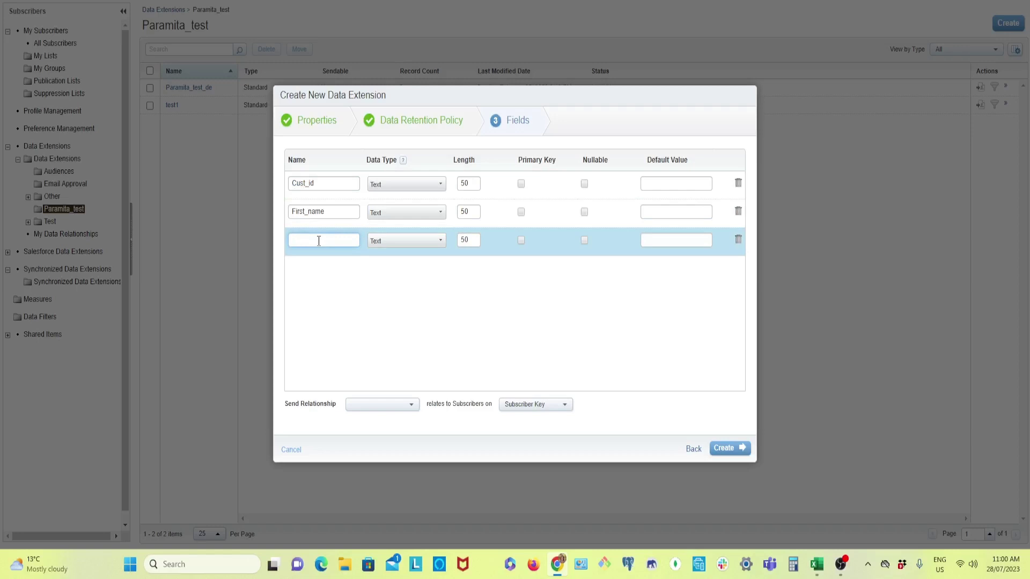
pyautogui.write('Last')
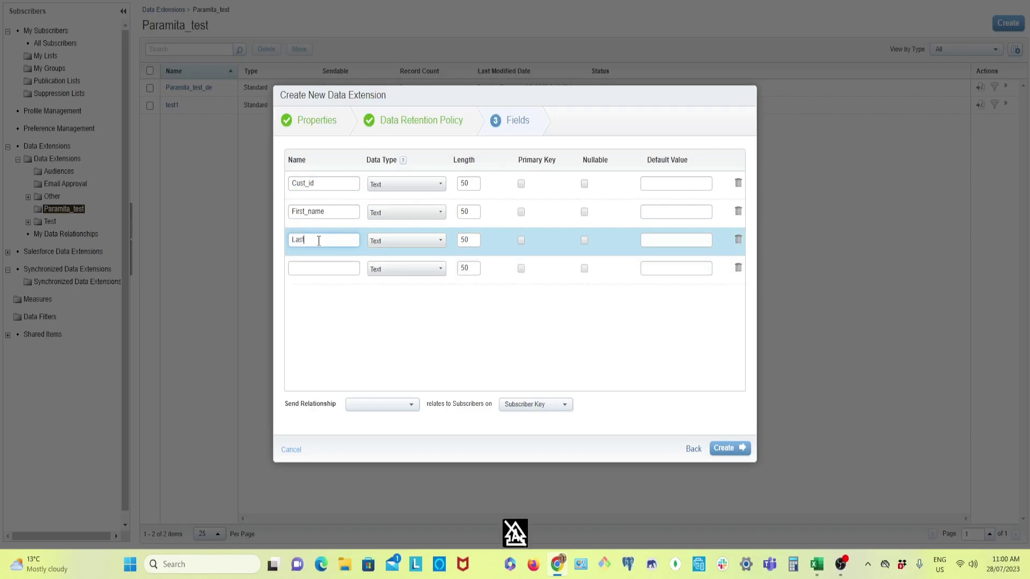
pyautogui.write('_')
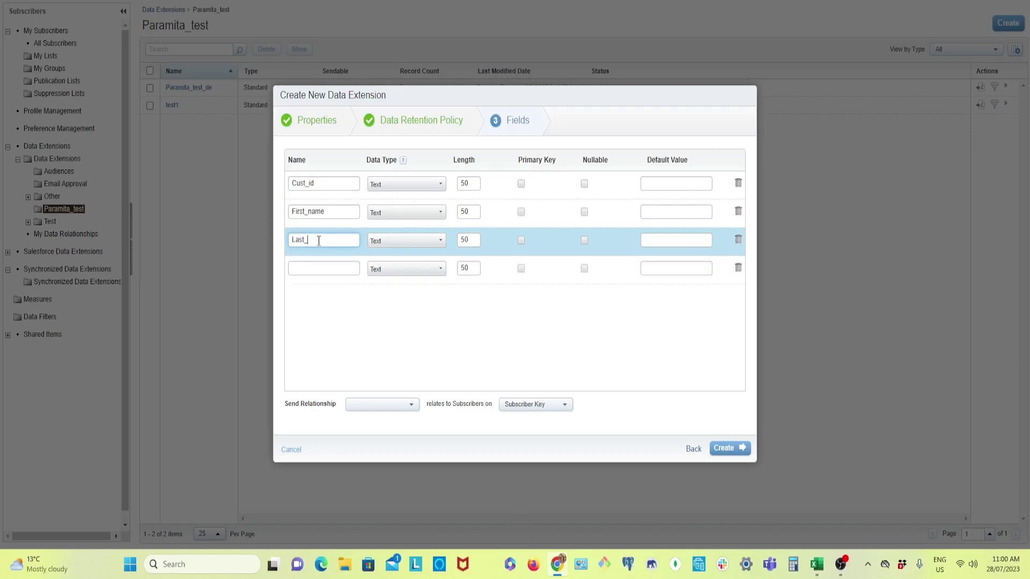
pyautogui.write('name')
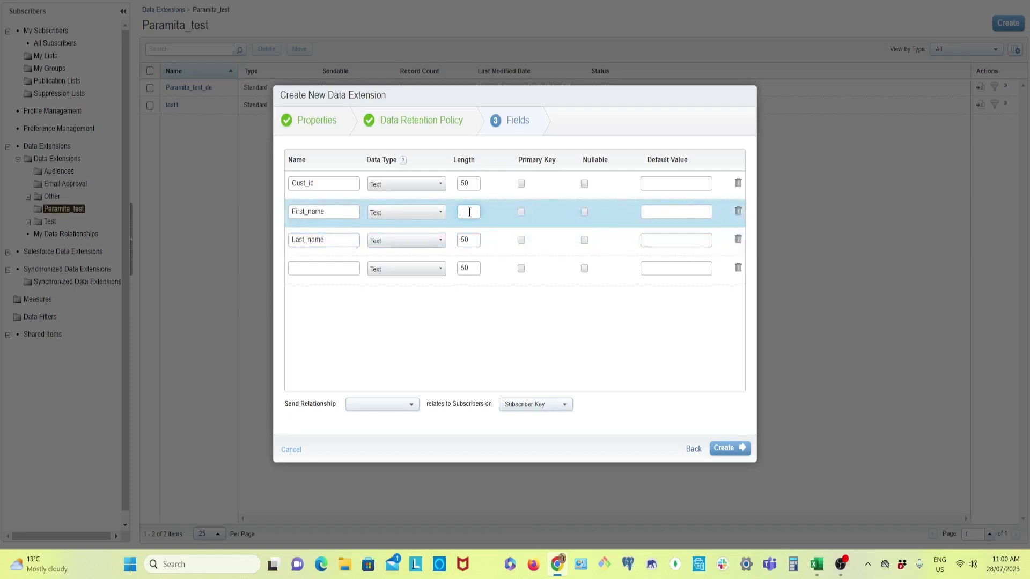
# - Set the length of both the First_name and Last_name fields to 100
pyautogui.click(470, 212)
pyautogui.write('100')
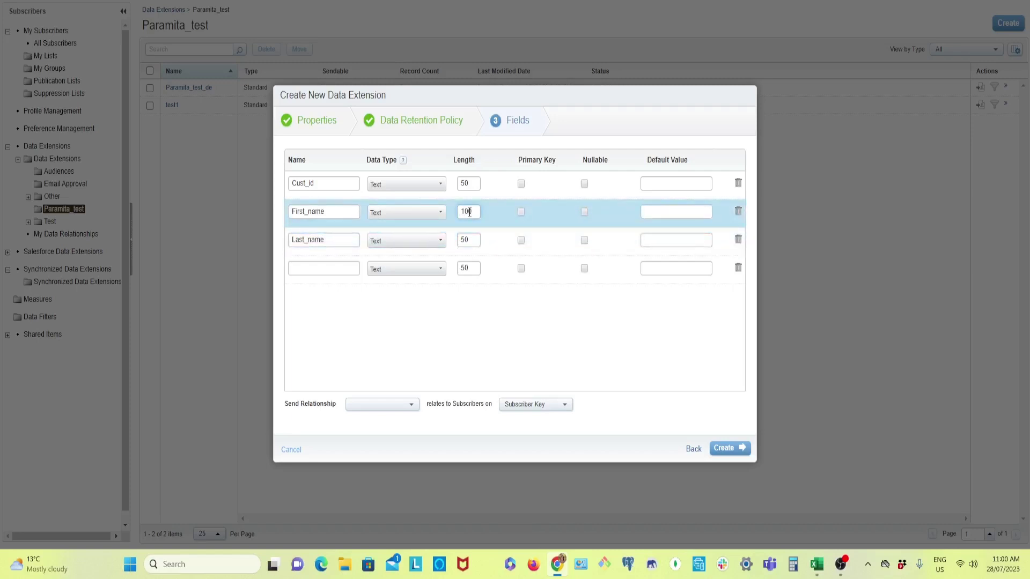
pyautogui.click(469, 241)
pyautogui.press('BackSpace')
pyautogui.press('BackSpace')
pyautogui.write('1')
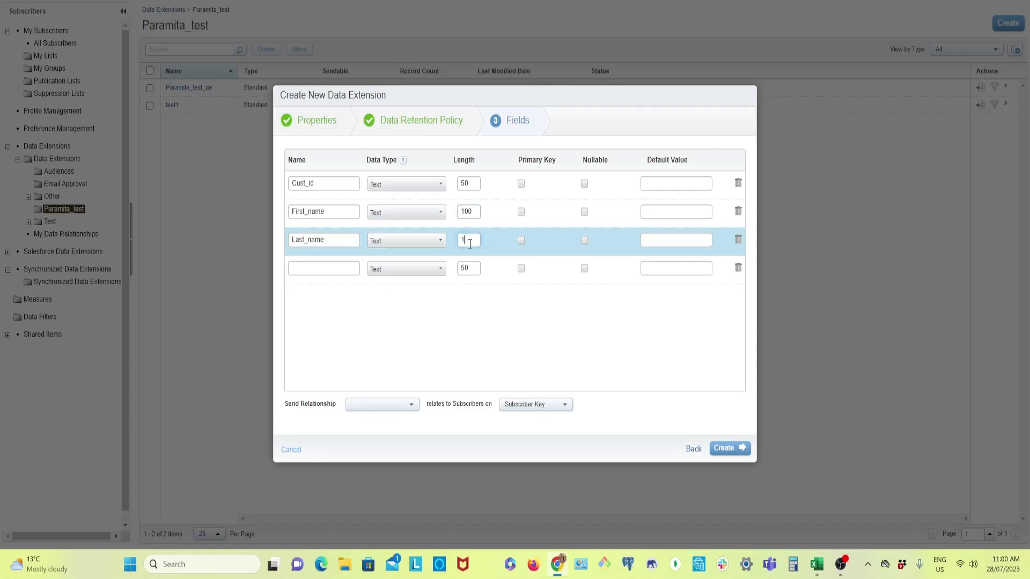
pyautogui.write('00')
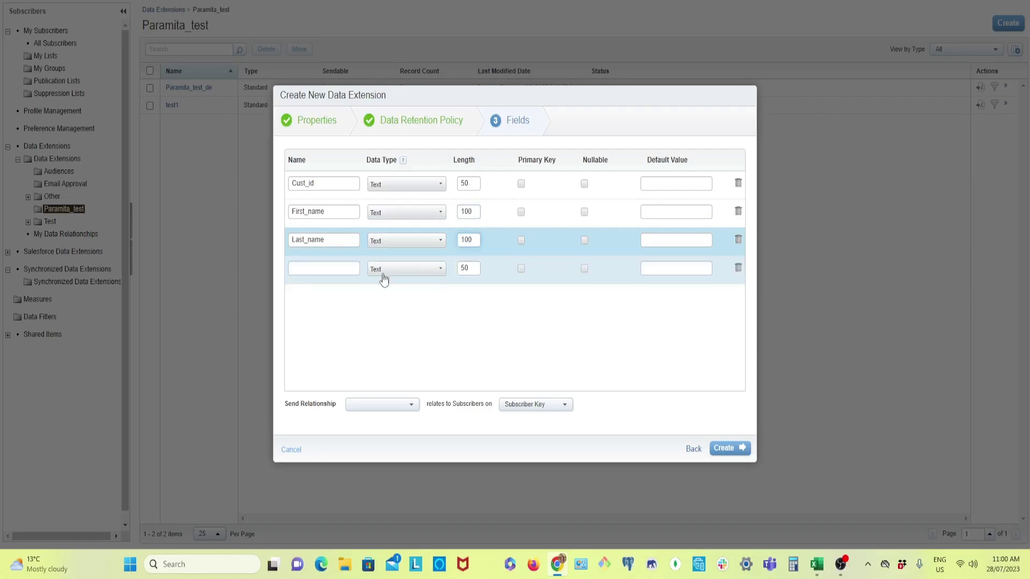
# - Add a field named Email with the EmailAddress data type
pyautogui.click(341, 268)
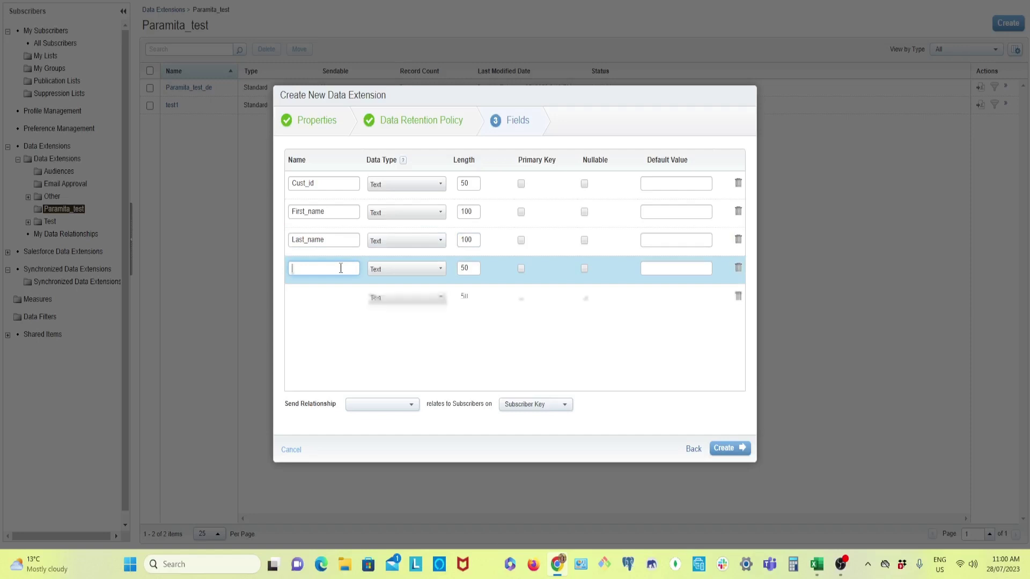
pyautogui.write('Email')
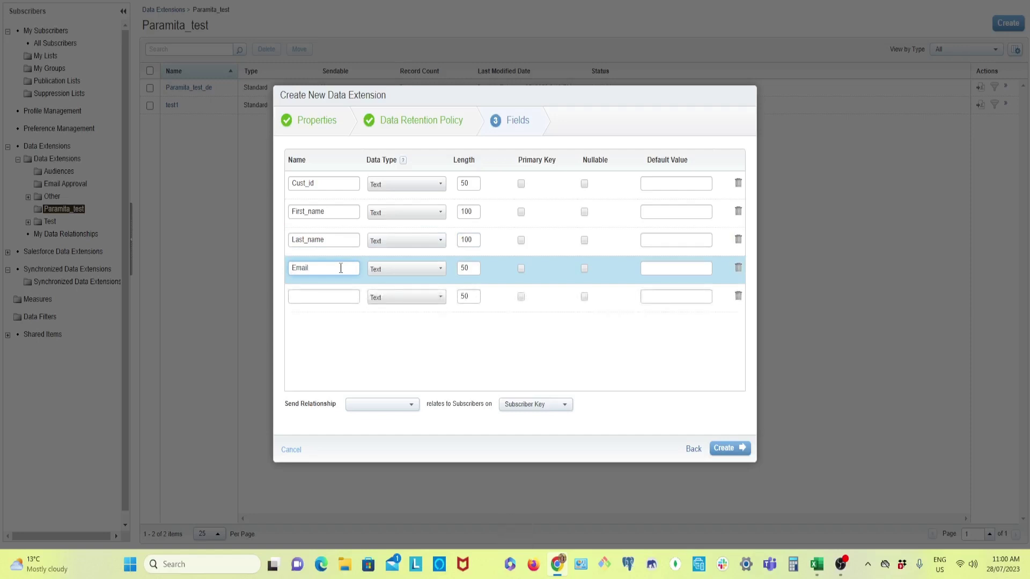
pyautogui.click(439, 269)
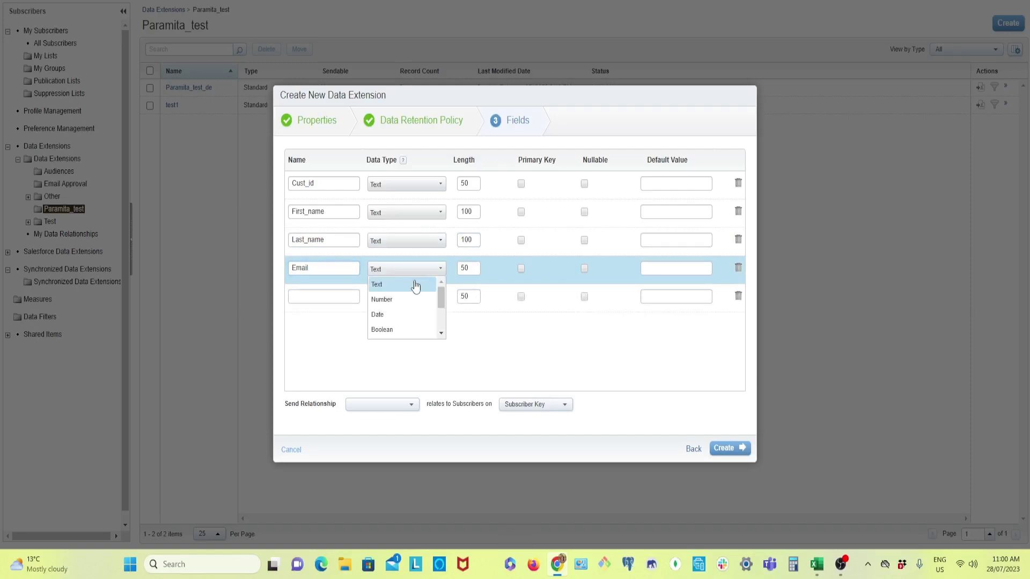
pyautogui.scroll(-2, 391, 305)
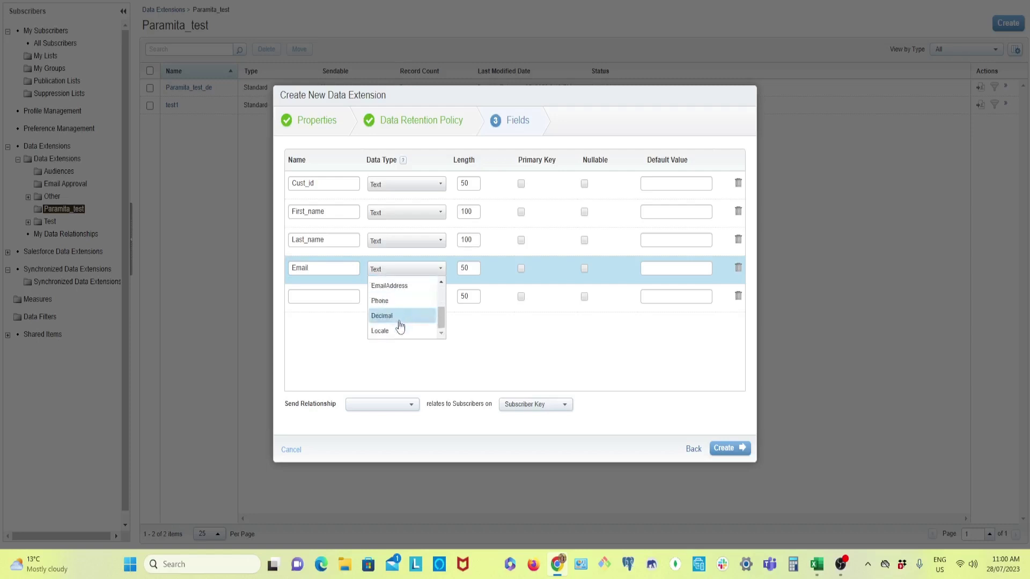
pyautogui.click(391, 285)
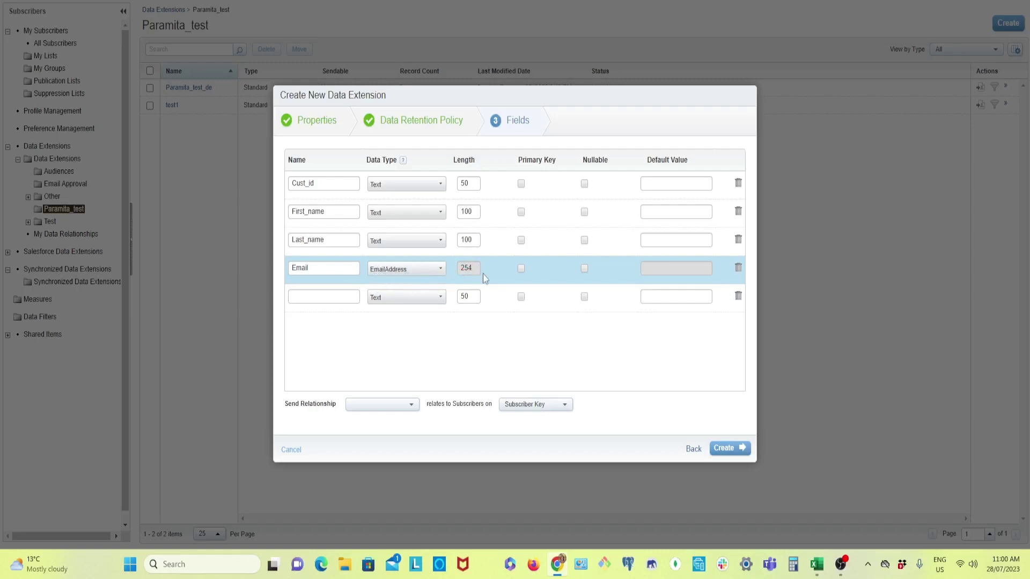
# - Add a text field named Country below the Email field
pyautogui.click(303, 297)
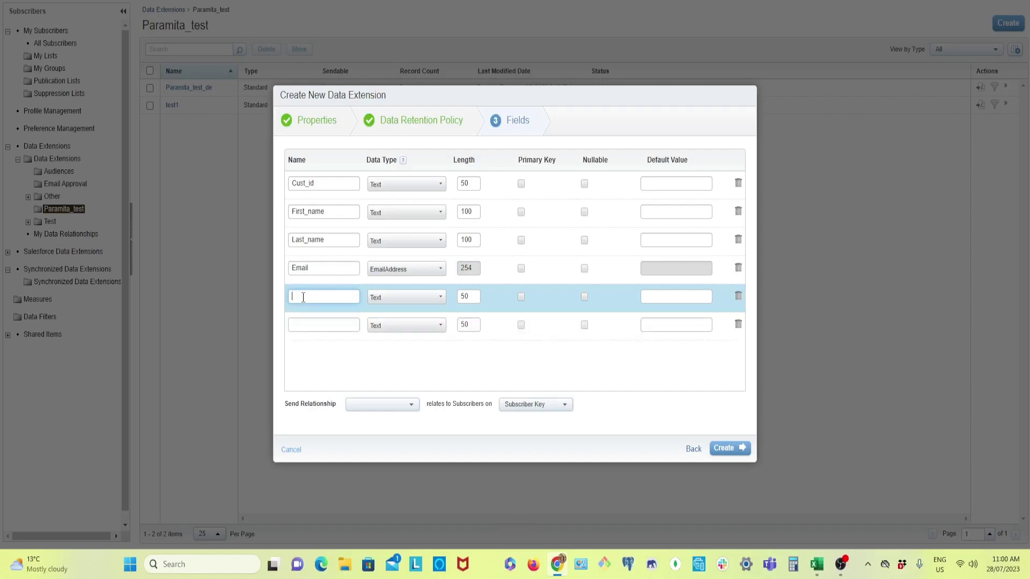
pyautogui.write('City')
pyautogui.press('BackSpace')
pyautogui.write('ountry')
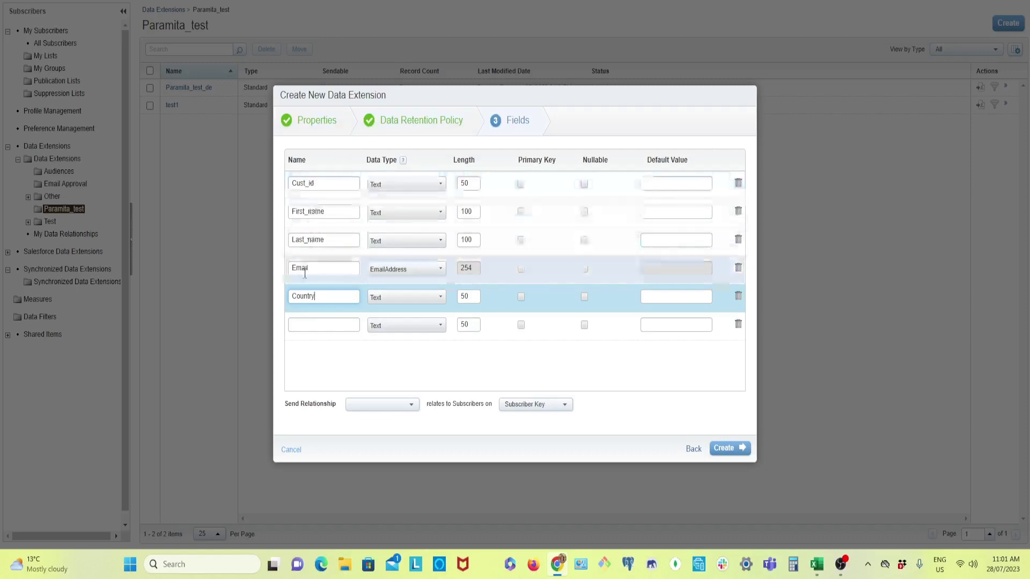
# - Add a field named Email_opted with the Boolean data type
pyautogui.click(317, 324)
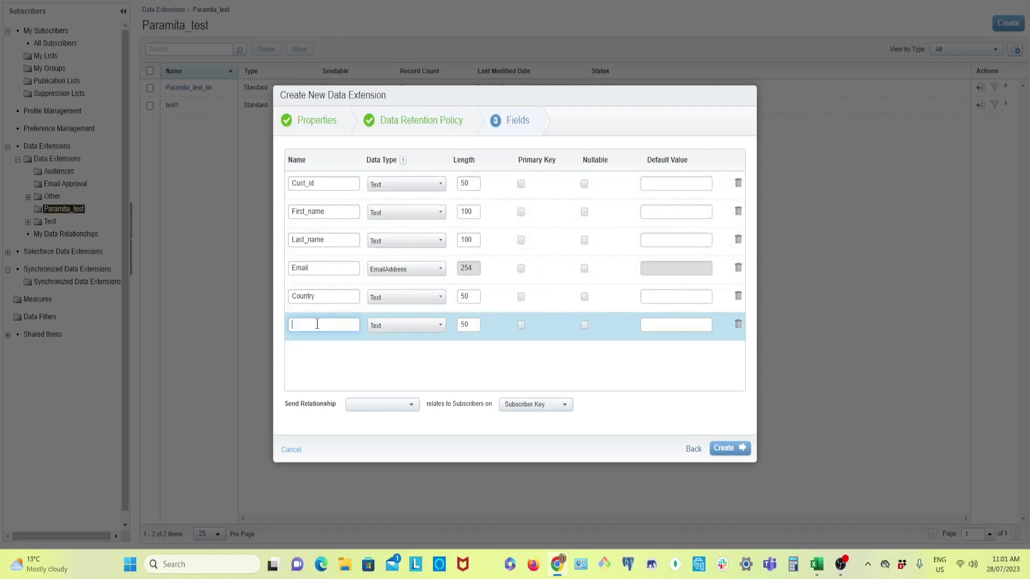
pyautogui.write('E')
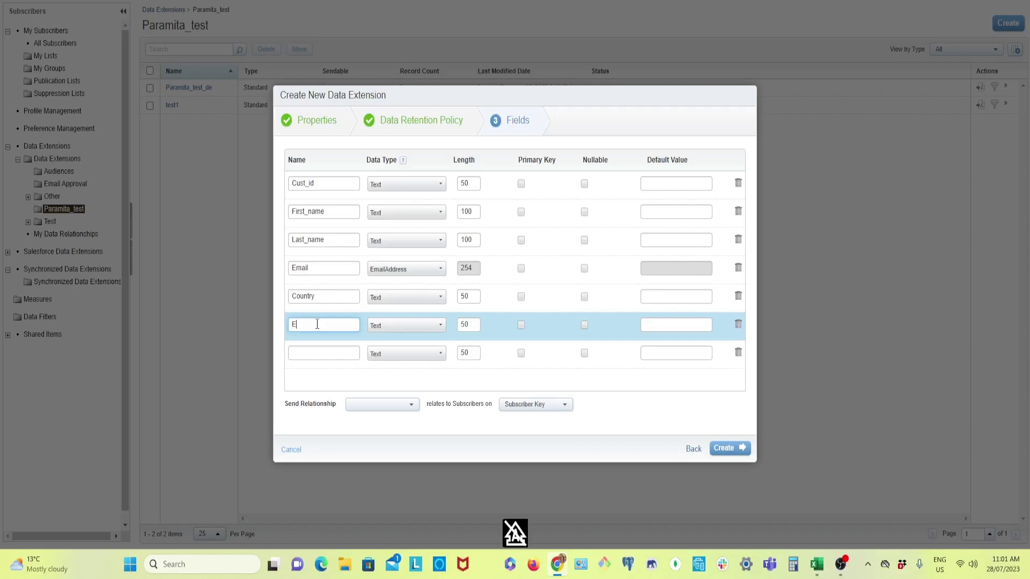
pyautogui.write('mail_opted')
pyautogui.click(441, 327)
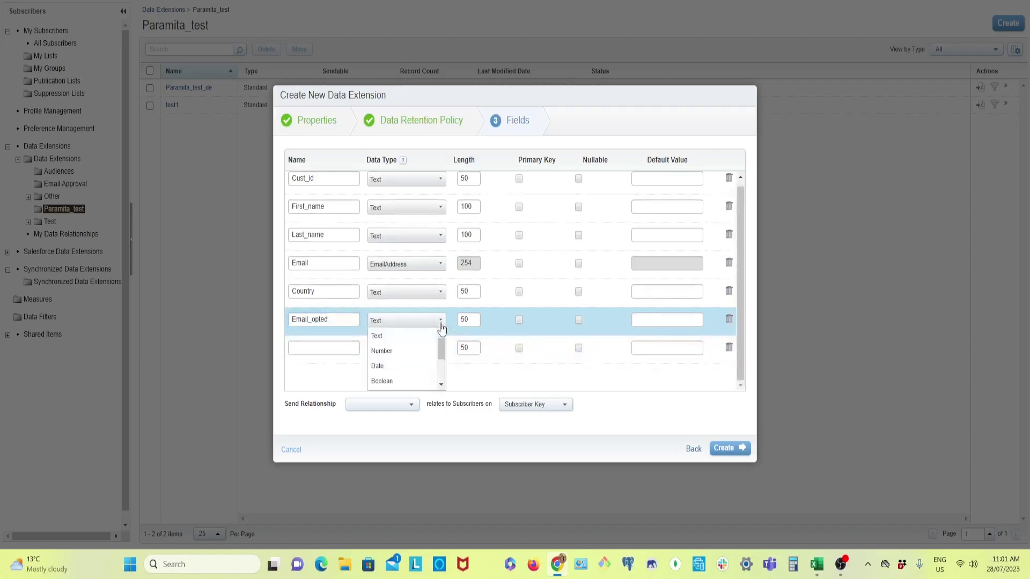
pyautogui.click(387, 382)
# - Add a field named Date_created with the Date data type and delete the empty row below it
pyautogui.click(315, 353)
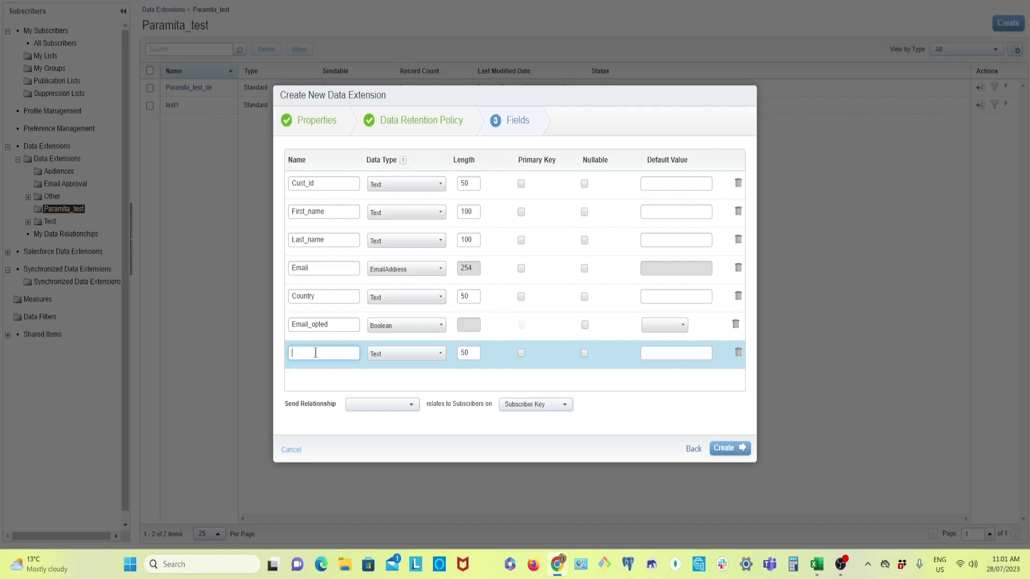
pyautogui.write('D')
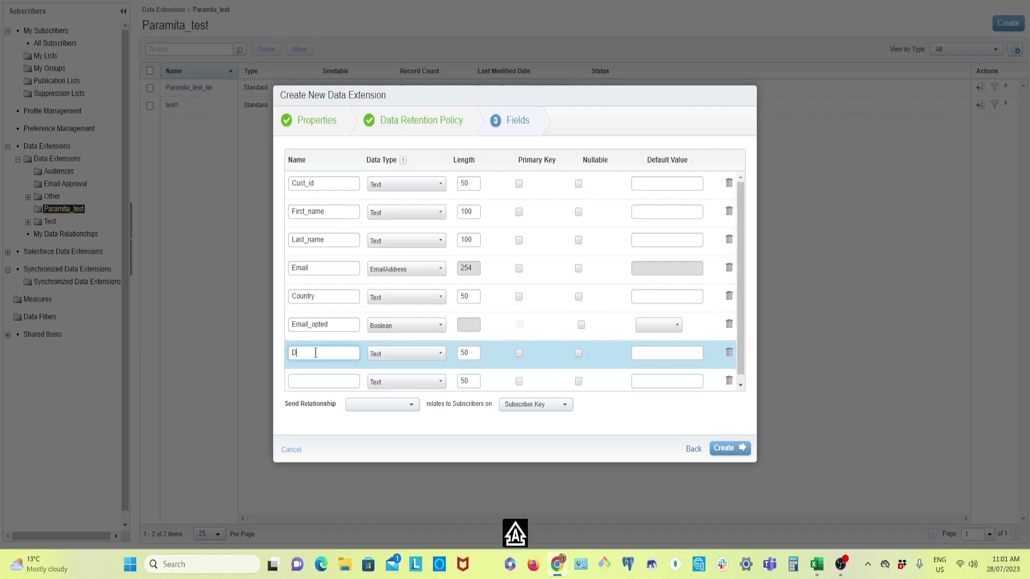
pyautogui.write('ate_created')
pyautogui.click(440, 353)
pyautogui.click(379, 368)
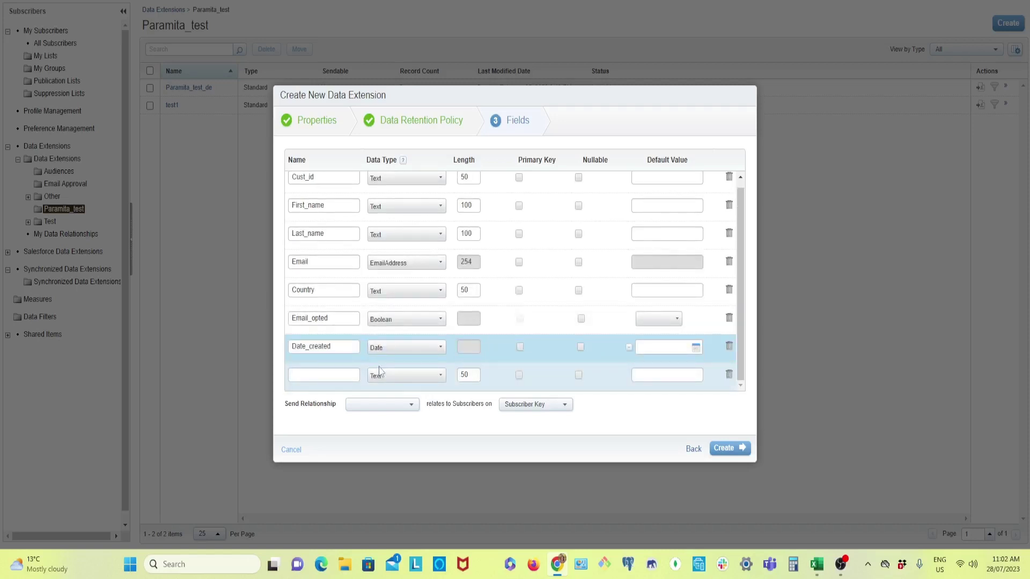
pyautogui.moveTo(461, 335)
pyautogui.mouseDown()
pyautogui.moveTo(474, 320)
pyautogui.moveTo(474, 349)
pyautogui.moveTo(461, 349)
pyautogui.mouseUp()
pyautogui.click(728, 374)
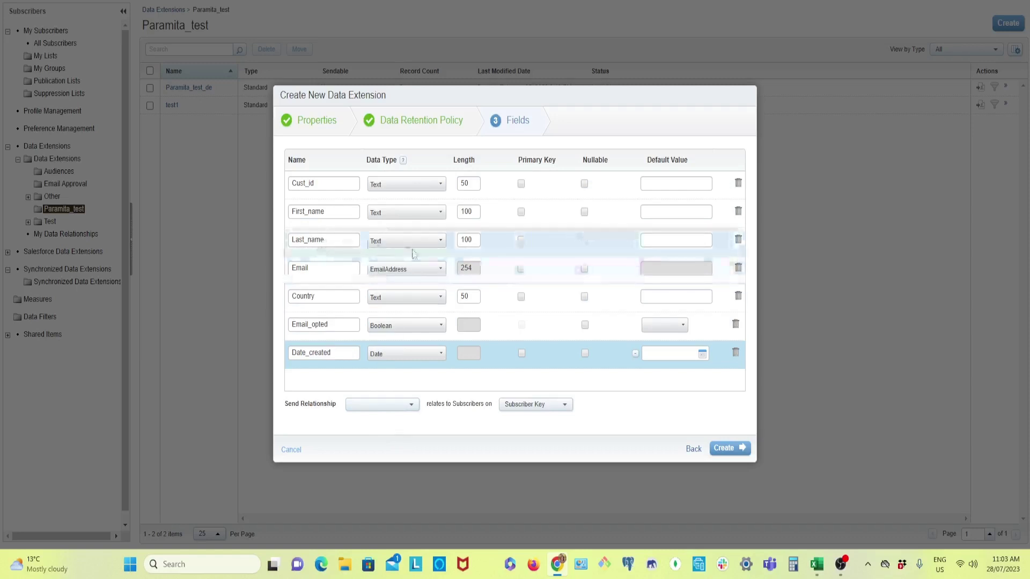
# - Make Cust_id the primary key of the data extension
pyautogui.click(316, 185)
pyautogui.moveTo(316, 185); pyautogui.dragTo(292, 185)
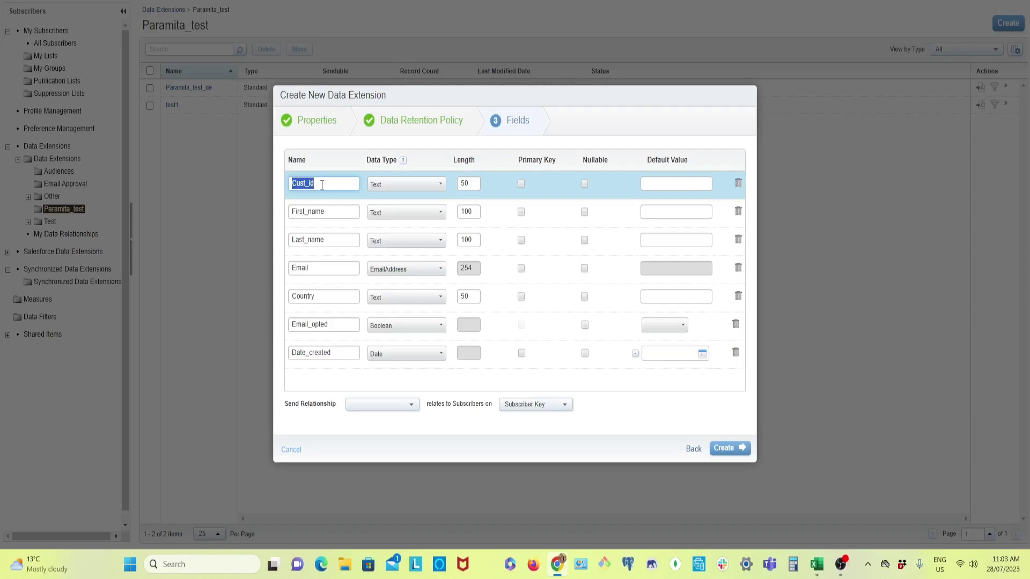
pyautogui.press('Right')
pyautogui.click(521, 185)
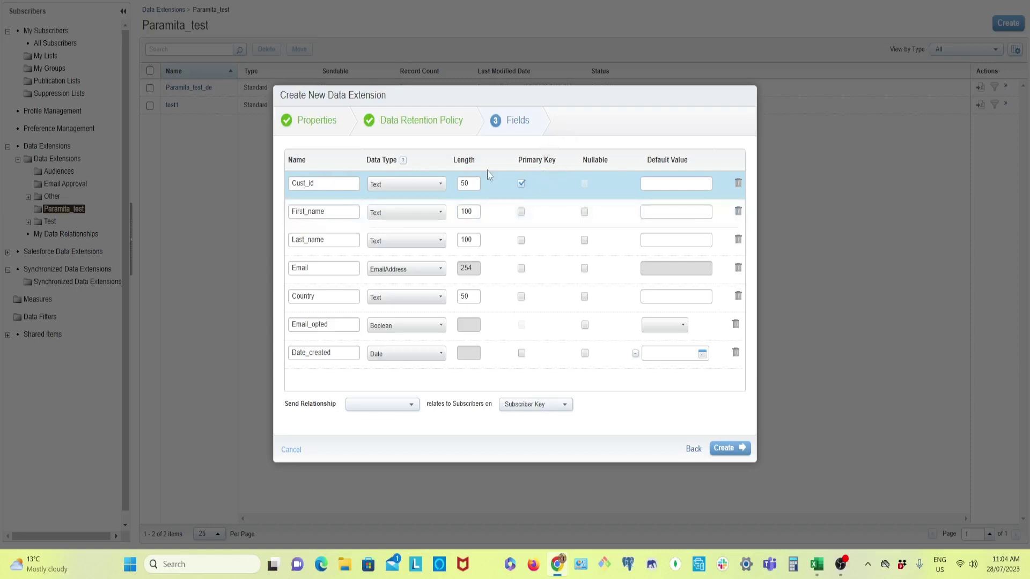
pyautogui.click(522, 184)
# - Make the First_name, Last_name, Email, Country, Email_opted and Date_created fields nullable
pyautogui.click(585, 212)
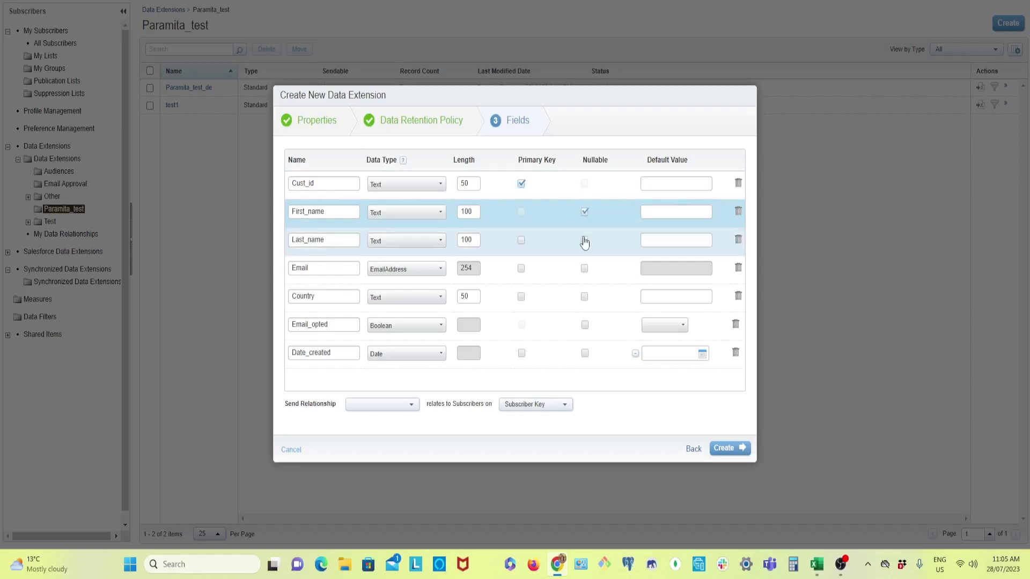
pyautogui.click(585, 241)
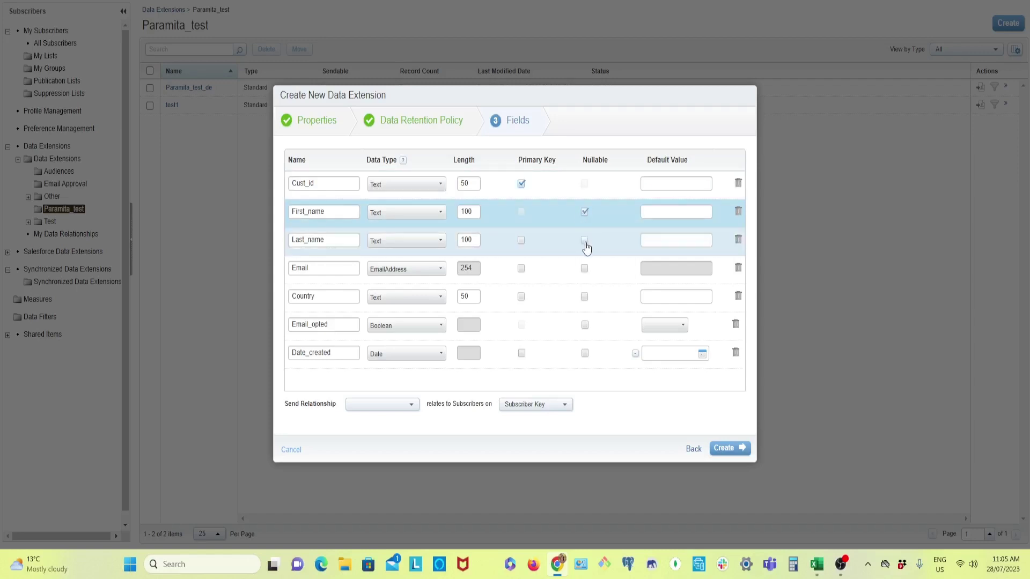
pyautogui.click(585, 270)
pyautogui.click(584, 297)
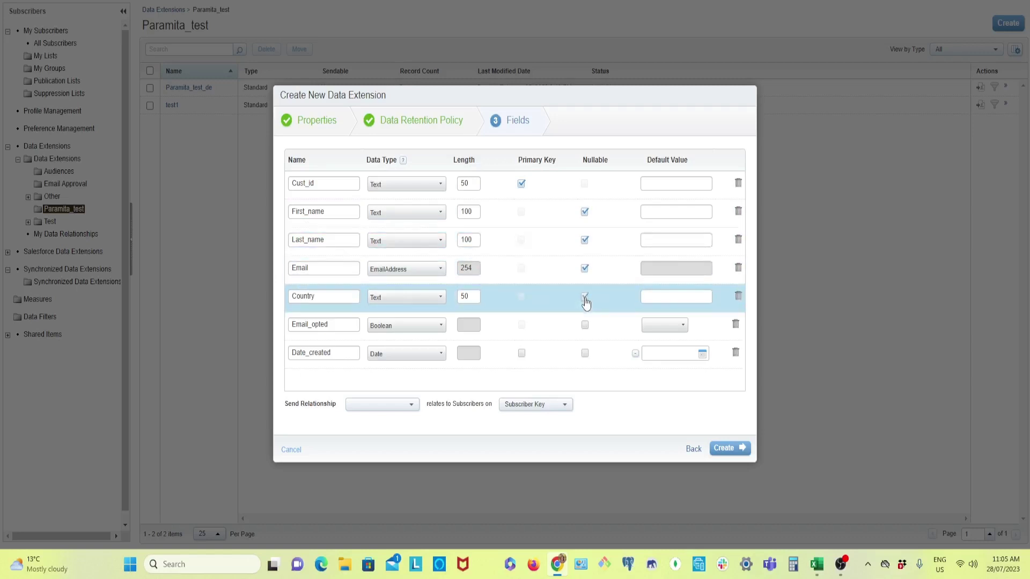
pyautogui.click(585, 326)
pyautogui.click(585, 355)
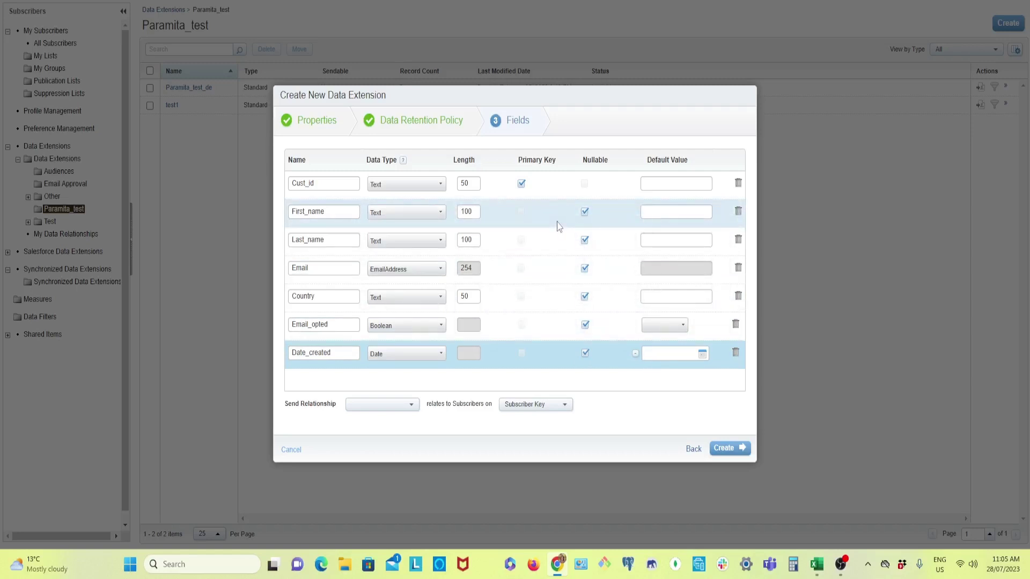
pyautogui.click(585, 212)
pyautogui.click(585, 213)
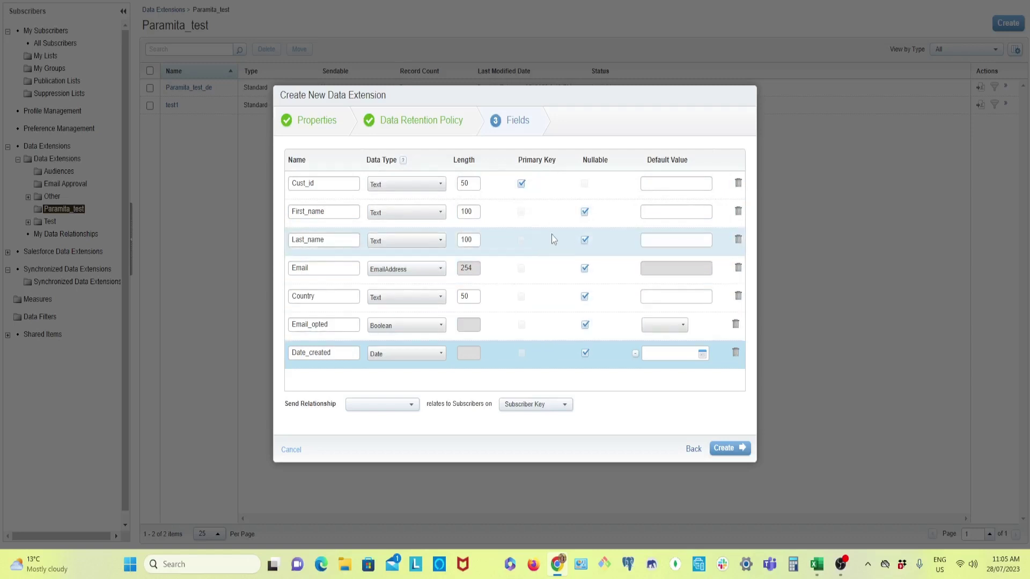
pyautogui.click(673, 184)
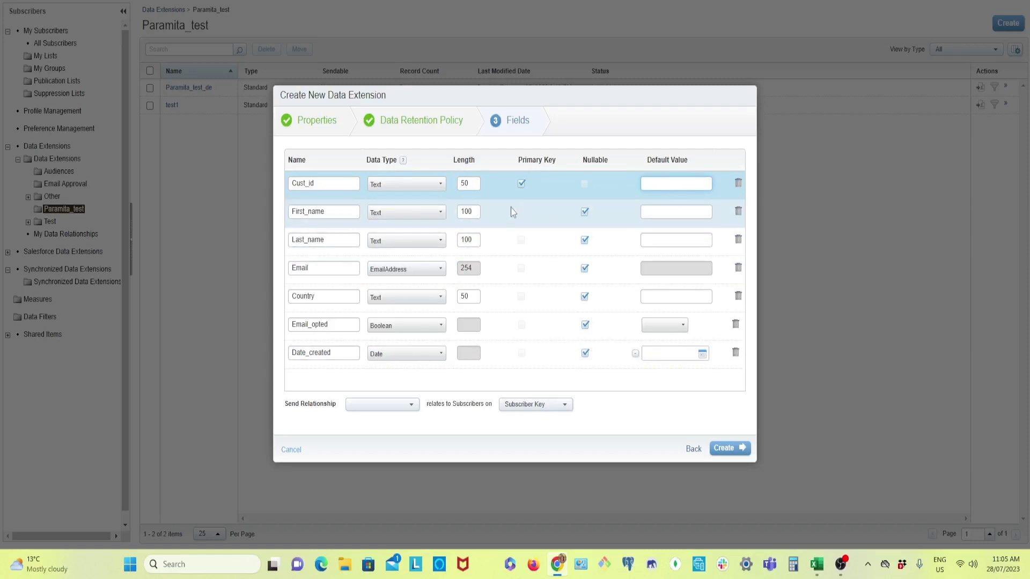
# - Make the First_name field non-nullable and set its default value to Valued Customer
pyautogui.click(586, 213)
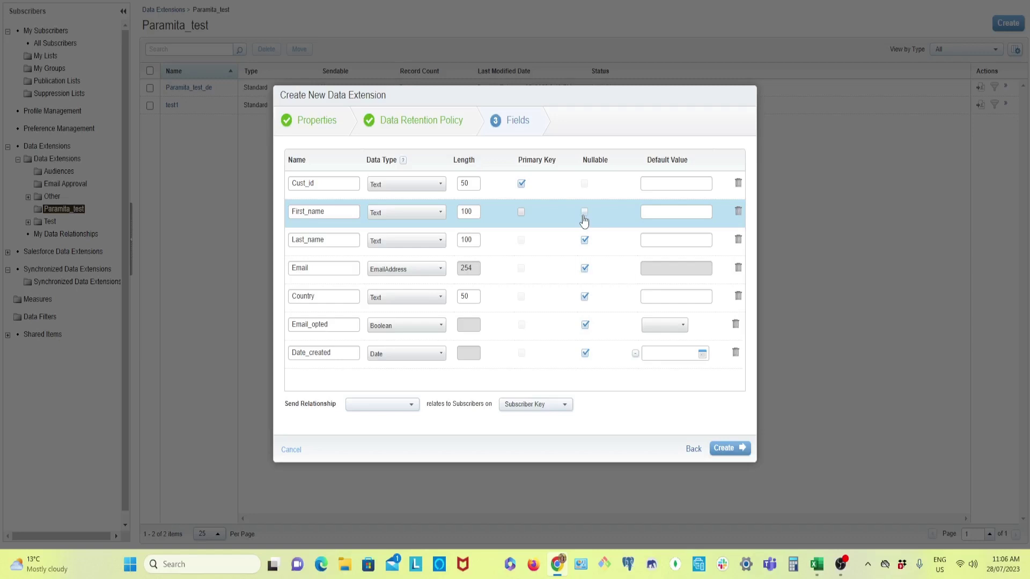
pyautogui.click(665, 212)
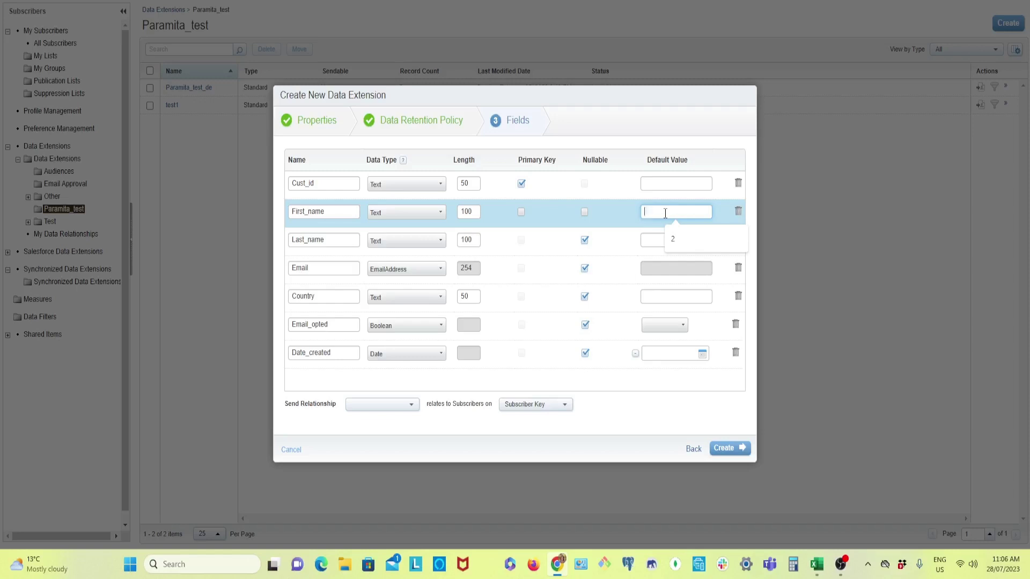
pyautogui.write('Valu')
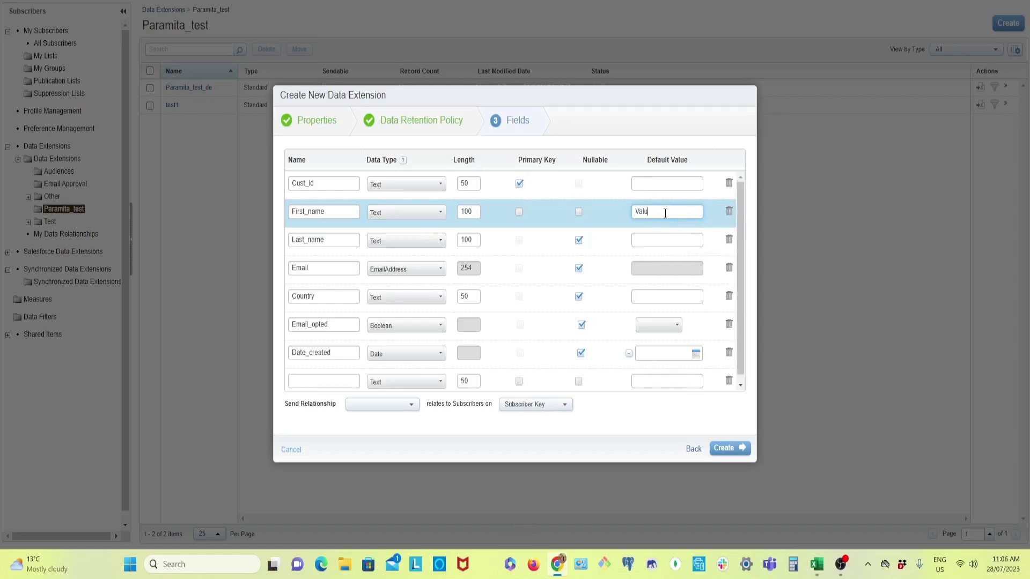
pyautogui.write('ed Customer')
# - Restore First_name to nullable with no default value and delete the empty row at the end of the field list
pyautogui.moveTo(690, 212); pyautogui.dragTo(631, 212)
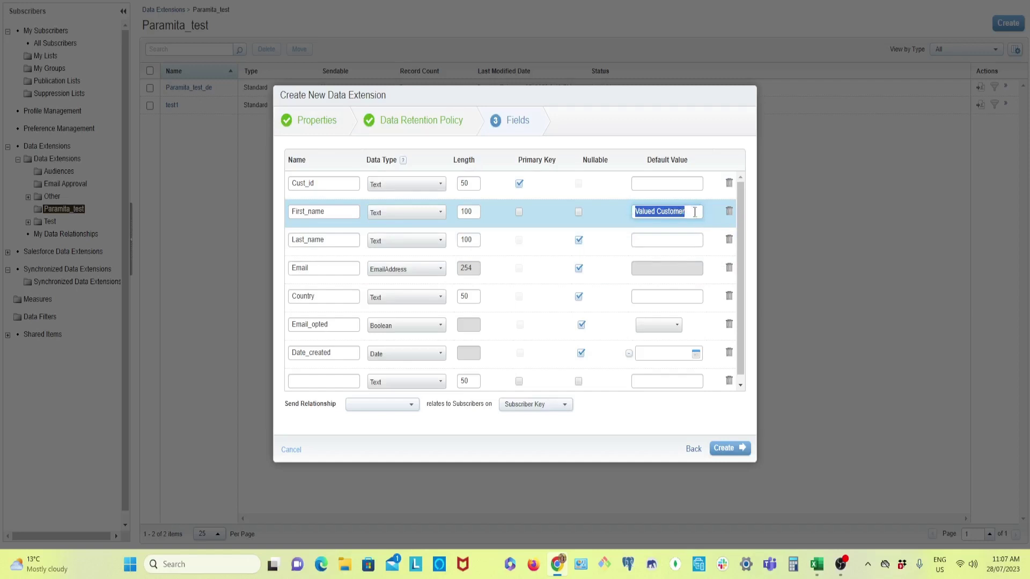
pyautogui.moveTo(695, 212); pyautogui.dragTo(635, 212)
pyautogui.press('BackSpace')
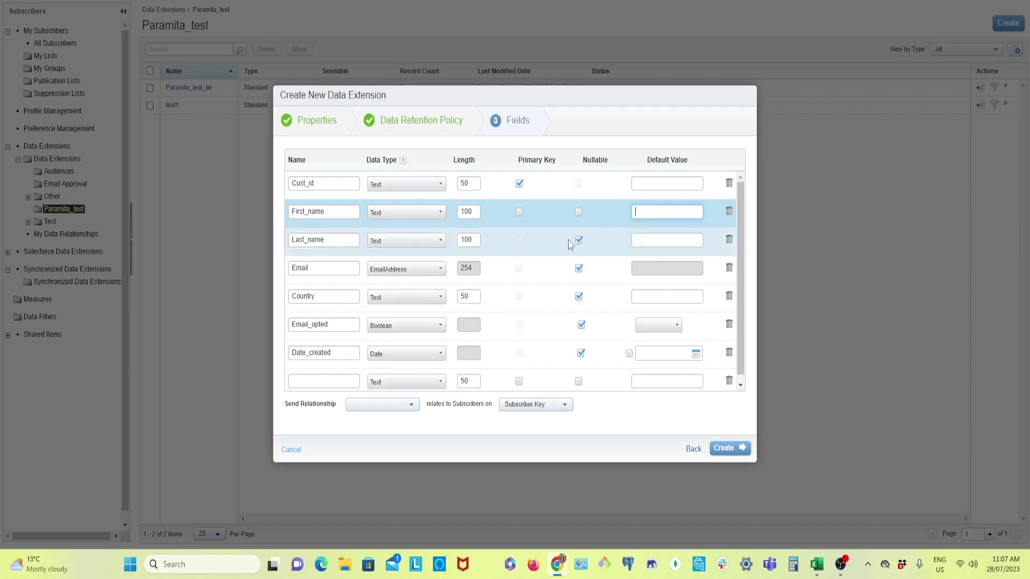
pyautogui.click(577, 213)
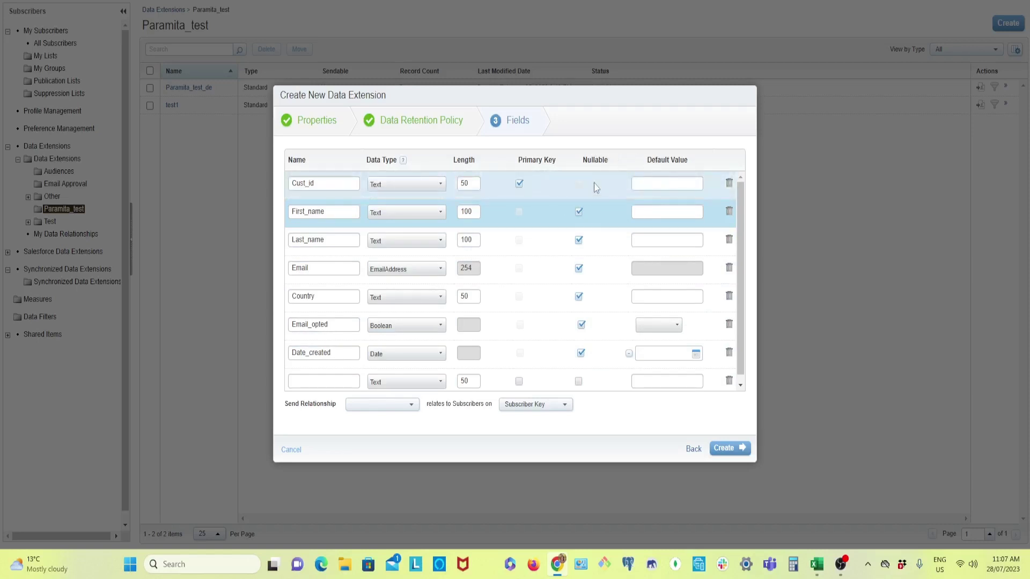
pyautogui.scroll(-1, 435, 370)
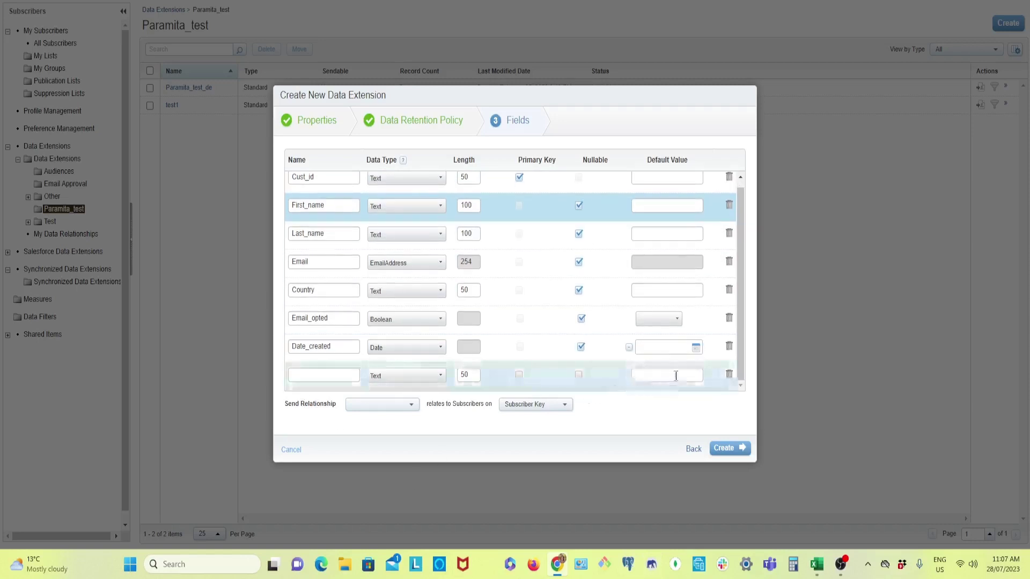
pyautogui.click(729, 375)
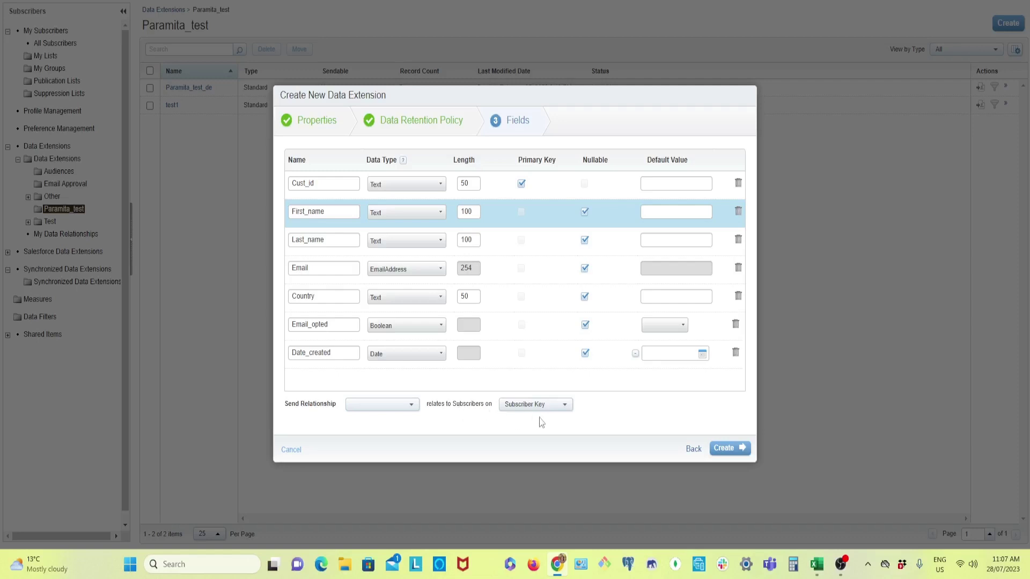
# - Set the send relationship so Cust_id relates to Subscribers on Subscriber Key, and create the data extension
pyautogui.click(412, 406)
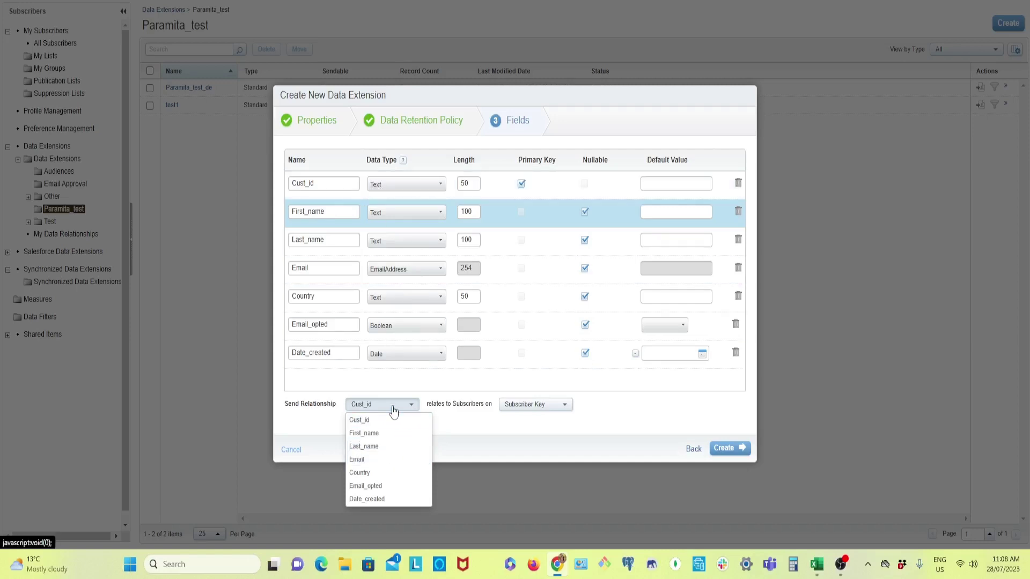
pyautogui.click(369, 422)
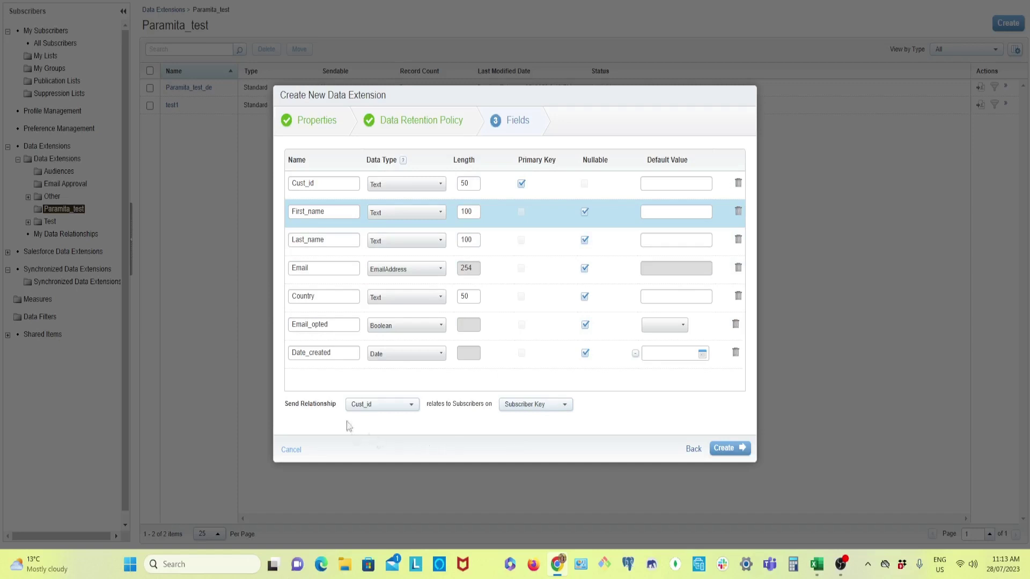
pyautogui.click(730, 450)
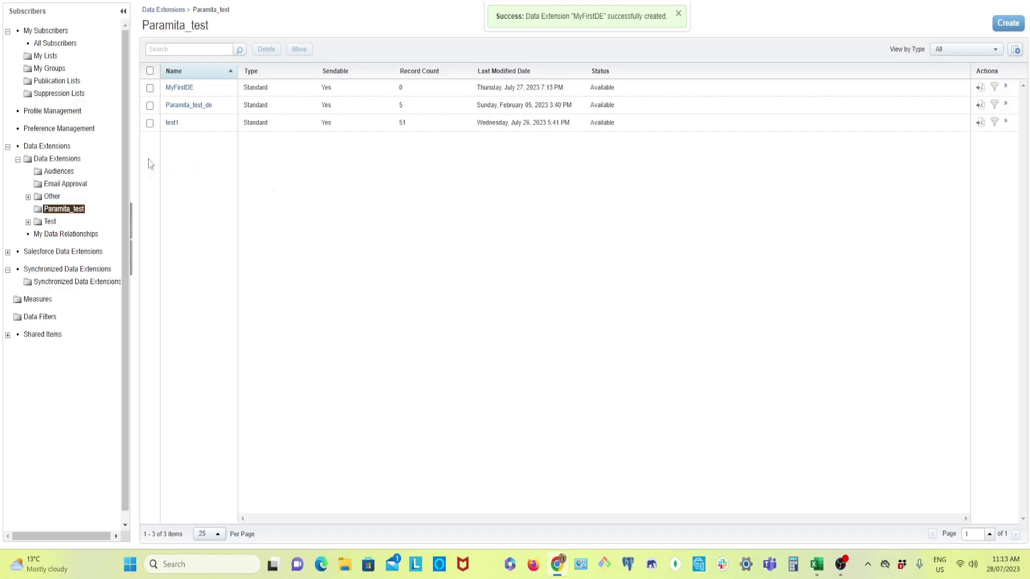
# - Open the MyFirstDE data extension from the folder's list
pyautogui.click(182, 88)
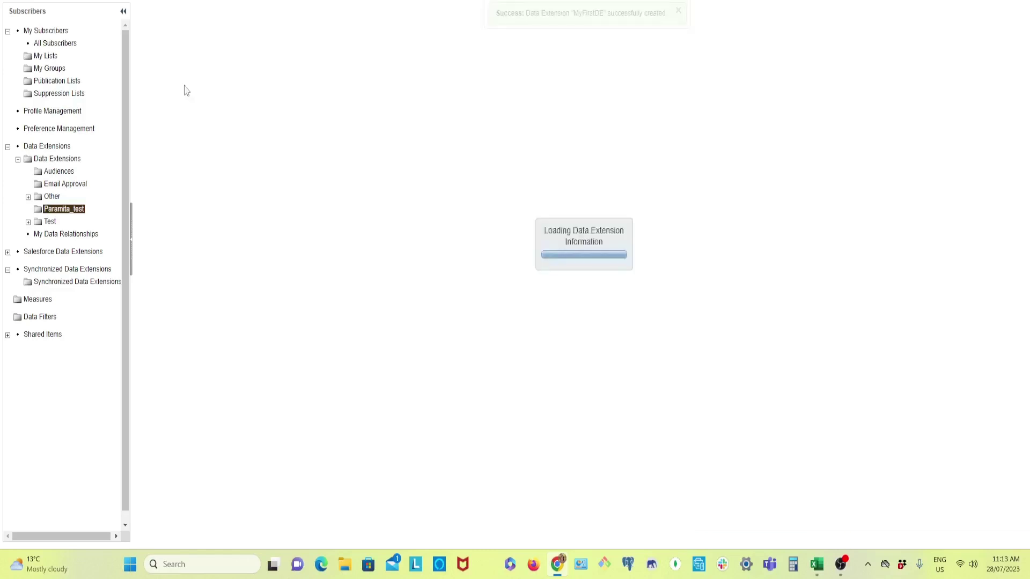